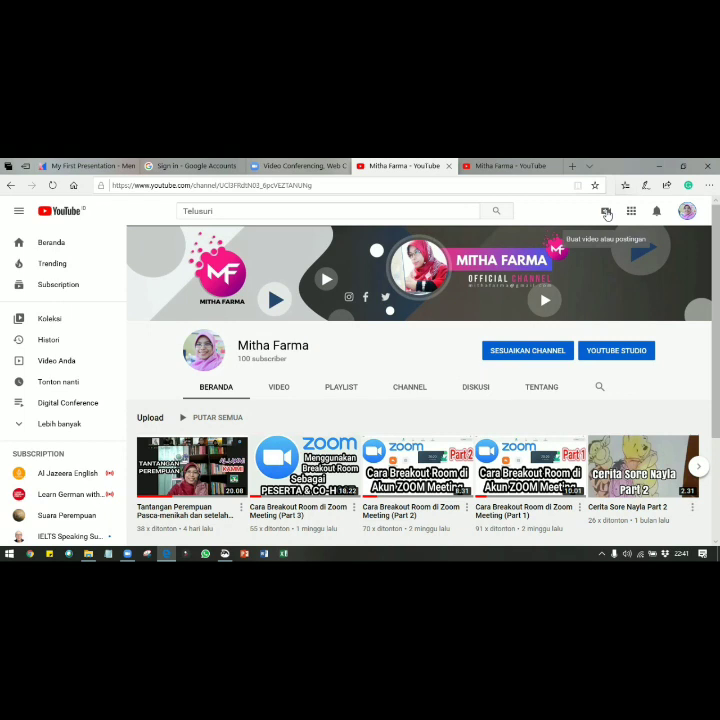
Start a new YouTube live stream from the Create menu's Live streaming option
left_click(606, 213)
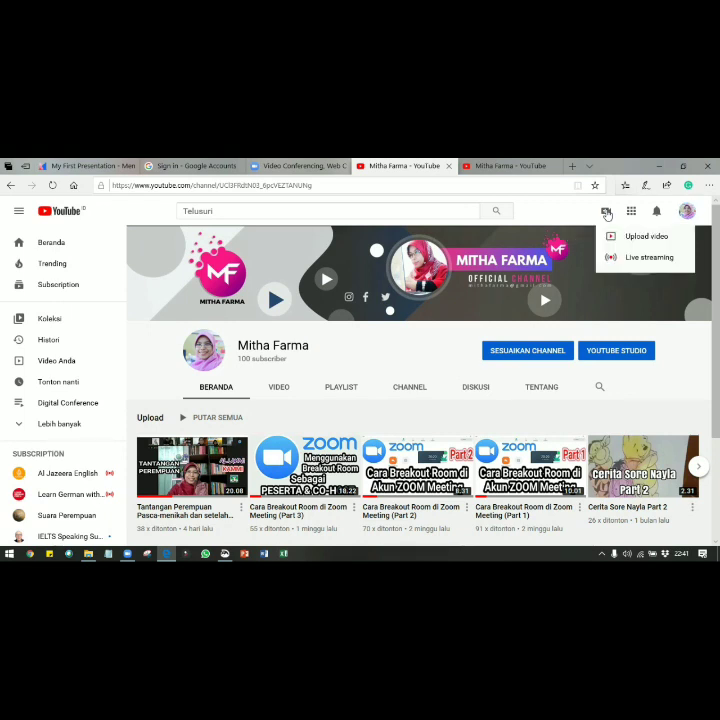
left_click(636, 261)
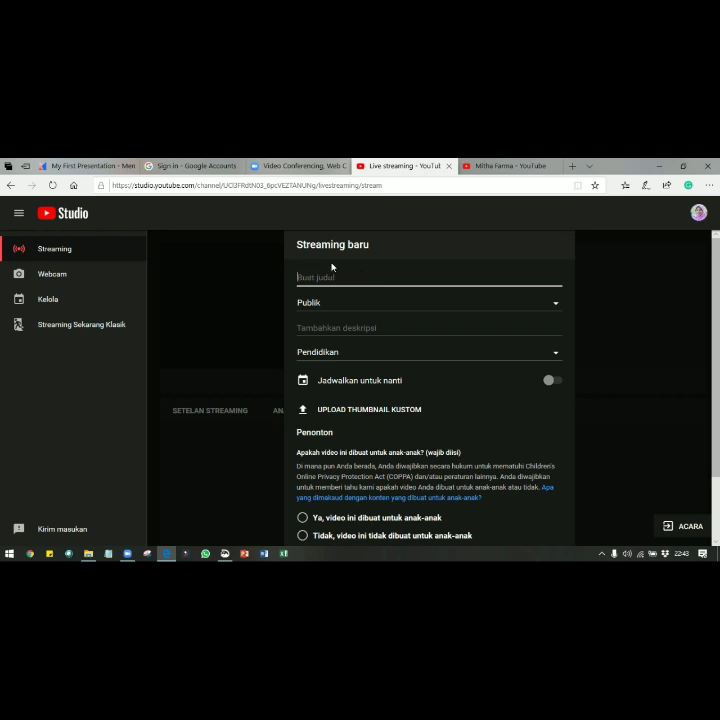
Title the stream 'Kegiatan Webinar 1' and set its visibility to Pribadi
type("Kegiatan Webinar 1")
left_click(344, 306)
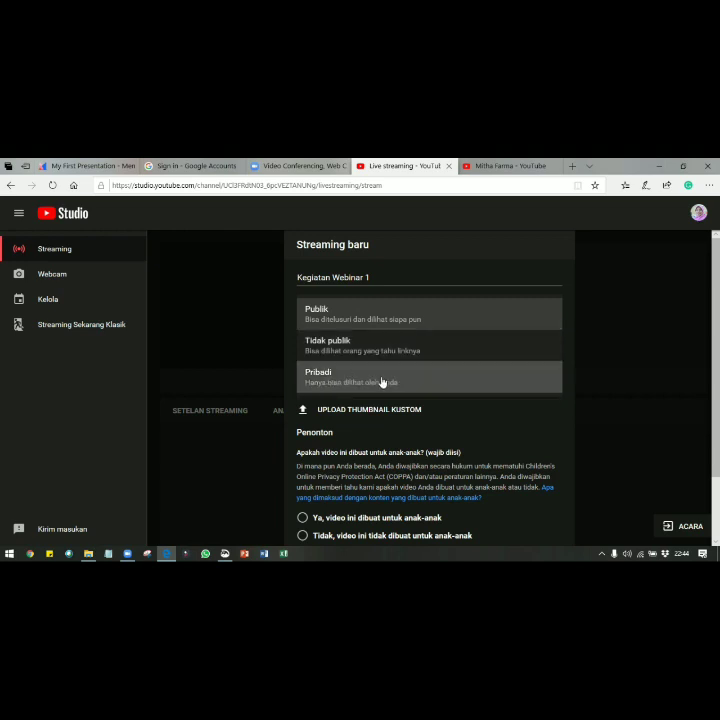
left_click(323, 381)
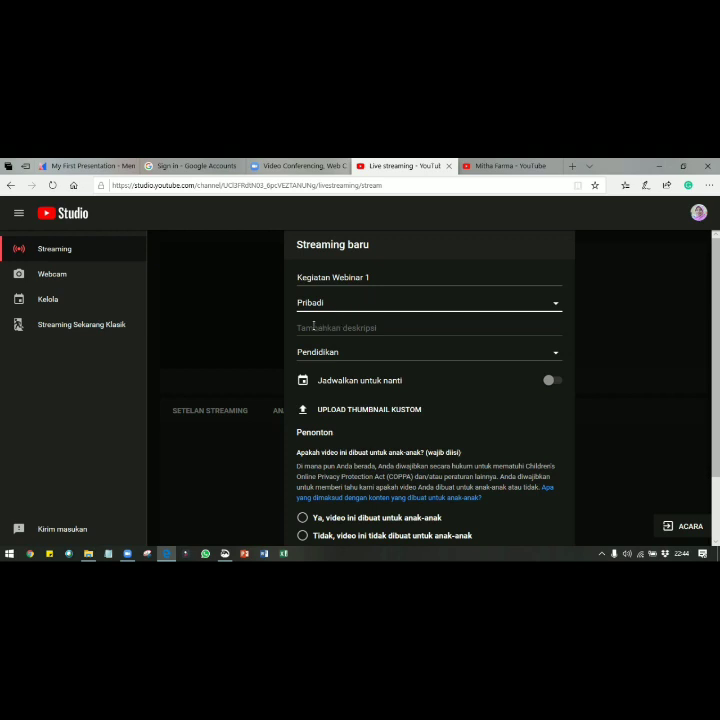
Choose Pendidikan as the stream category
left_click(347, 327)
left_click(340, 364)
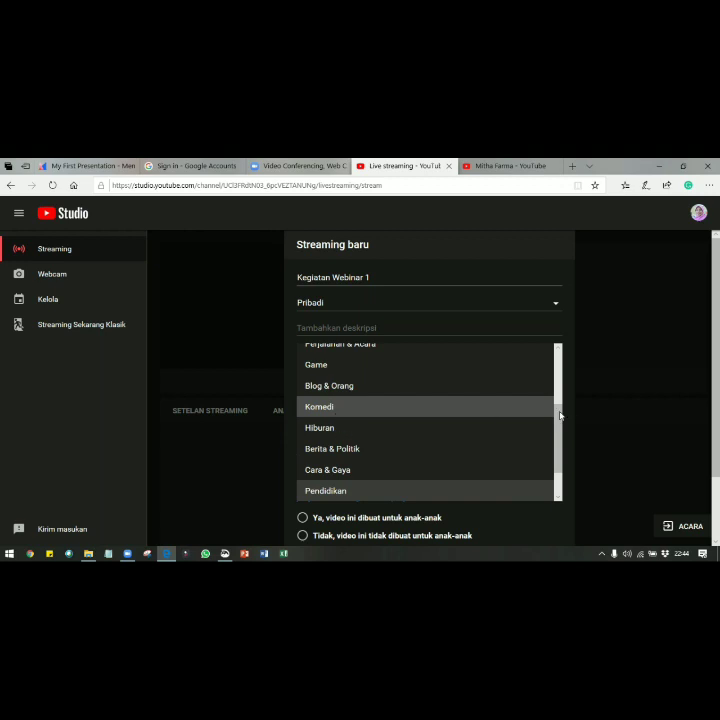
scroll(556, 437, "down", 1)
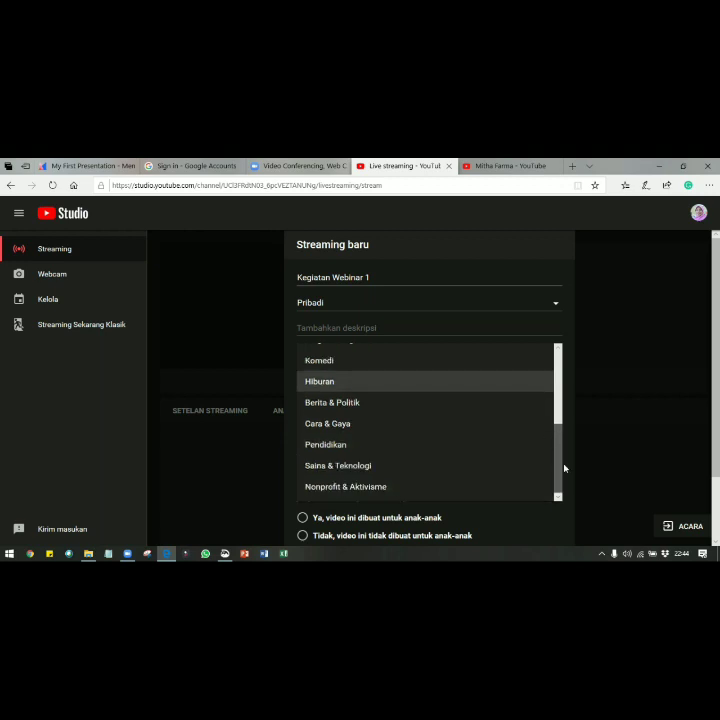
left_click(333, 447)
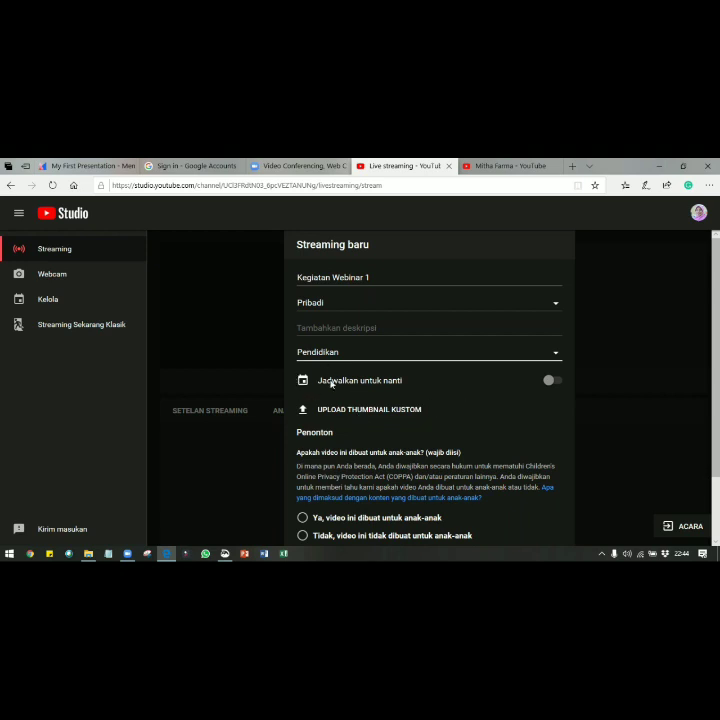
Turn on 'Jadwalkan untuk nanti' and set the stream for Saturday 20 June at 9.00
left_click(552, 382)
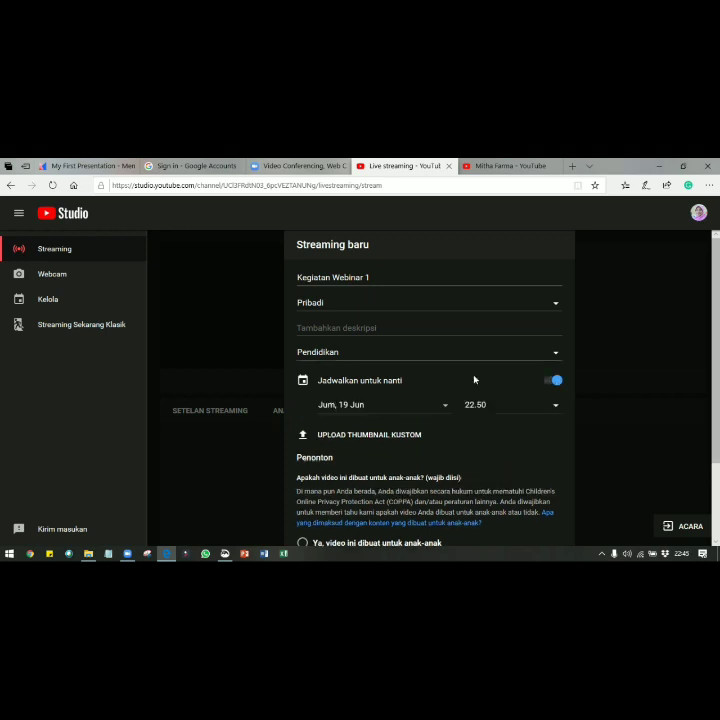
left_click(428, 411)
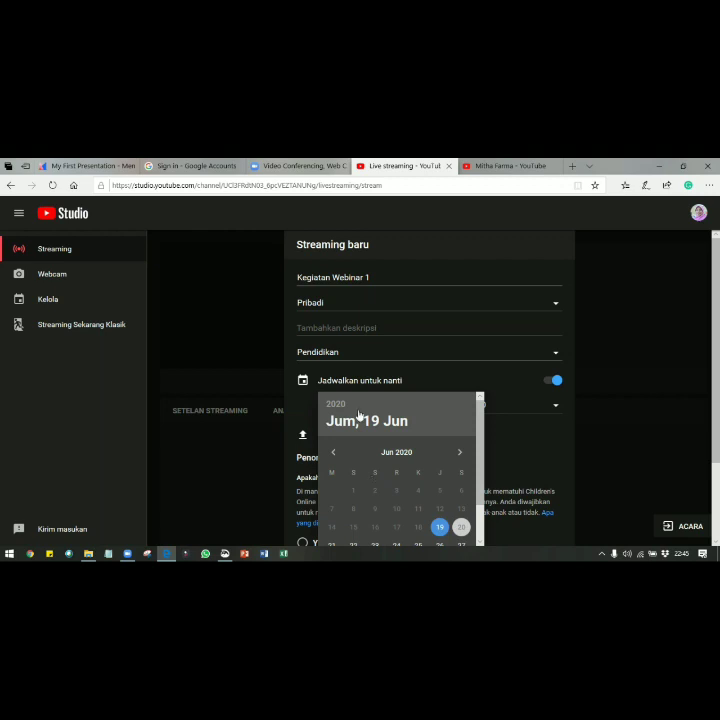
left_click(558, 409)
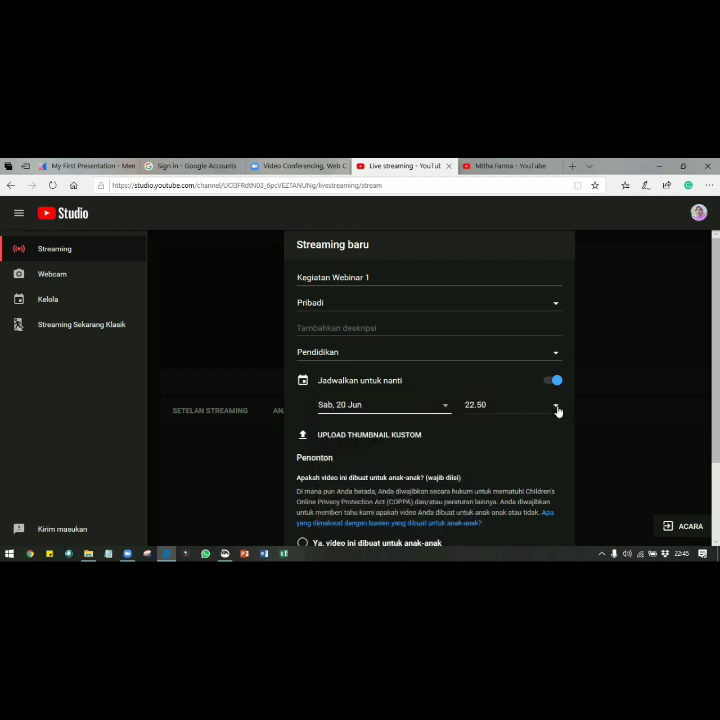
left_click(489, 408)
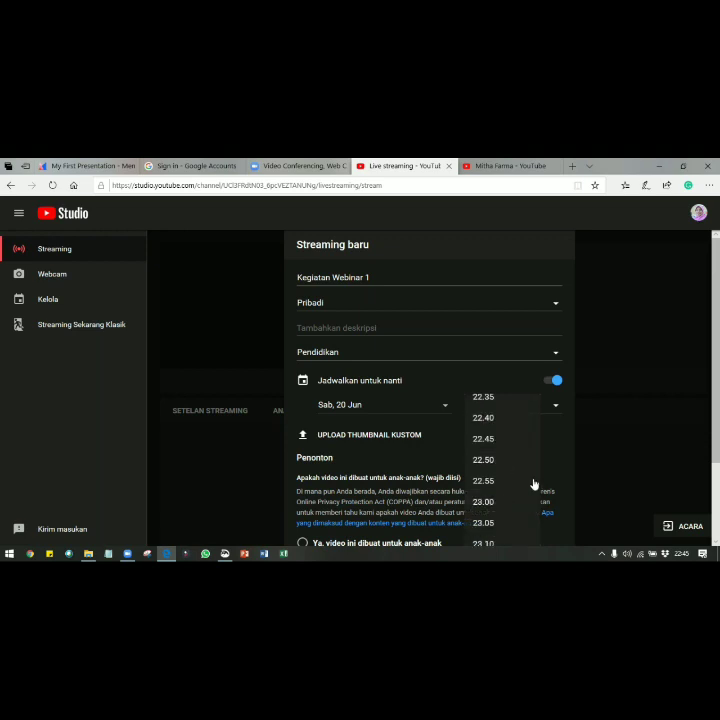
scroll(540, 522, "up", 8)
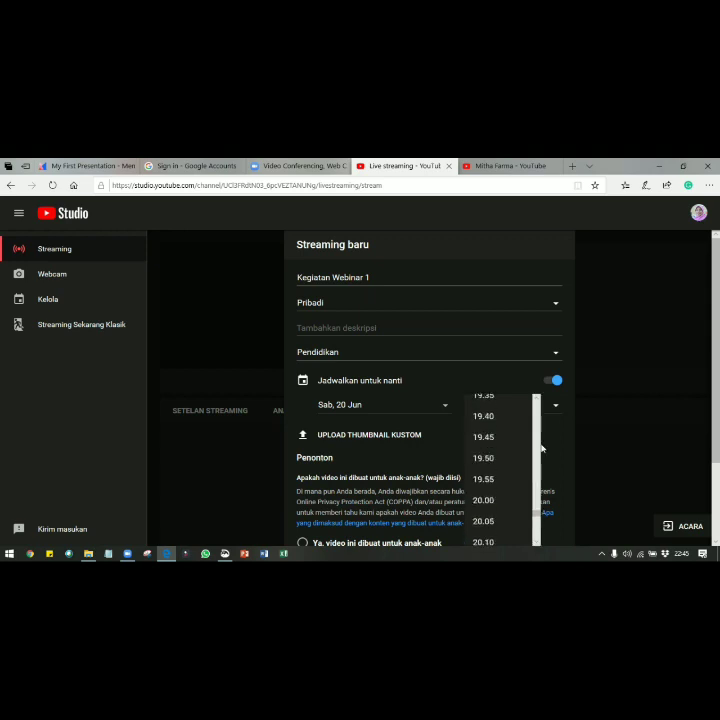
scroll(541, 434, "up", 2)
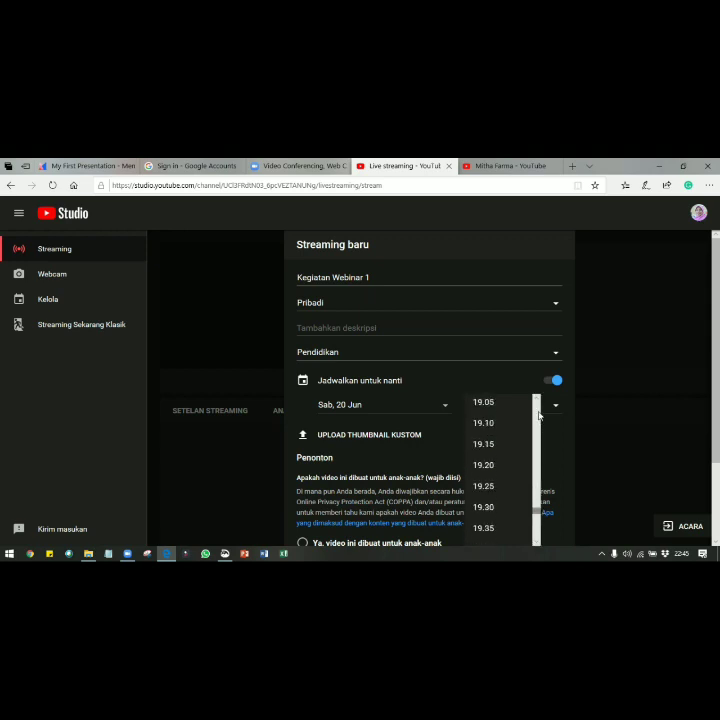
mouse_move(540, 414)
left_mouse_down()
mouse_move(541, 392)
mouse_move(543, 410)
left_mouse_up()
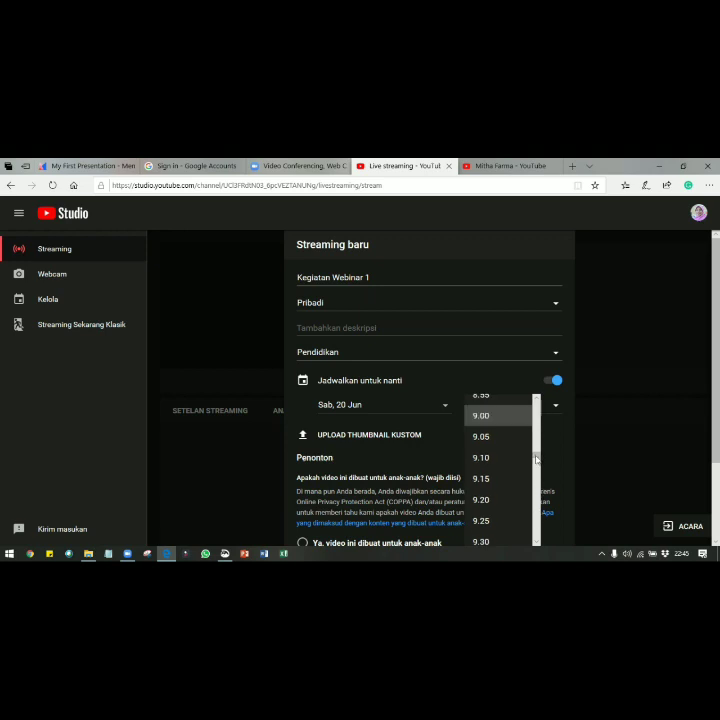
left_click(479, 414)
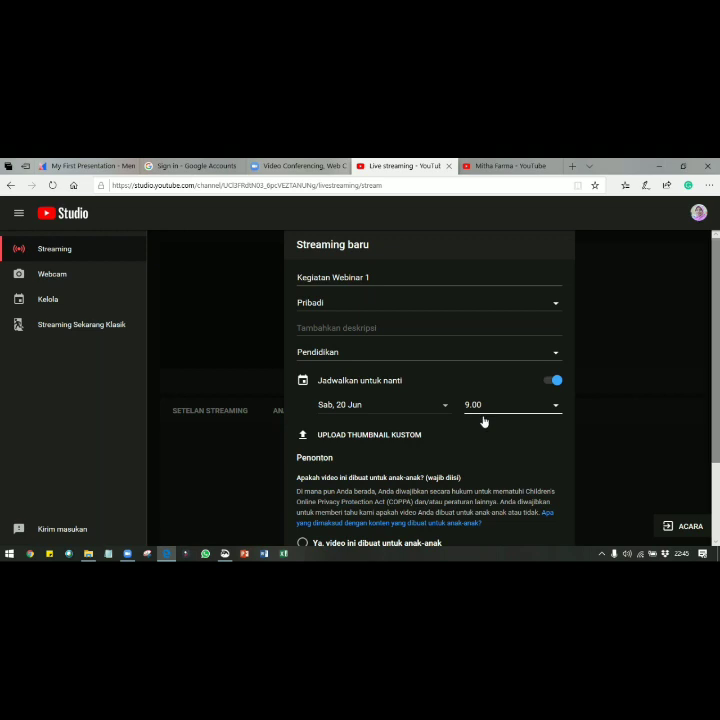
scroll(486, 420, "down", 2)
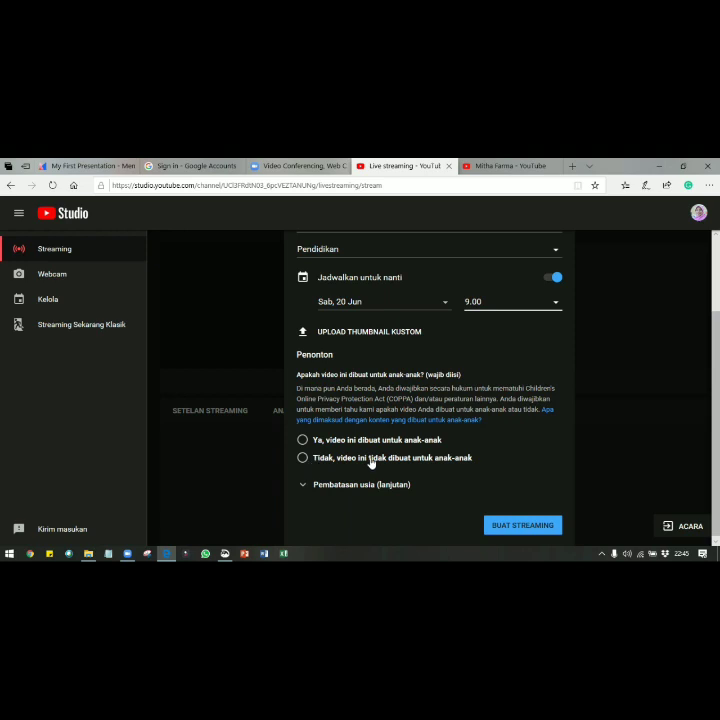
Mark the stream not made for kids, create it, and switch to the zoom.us tab
left_click(302, 458)
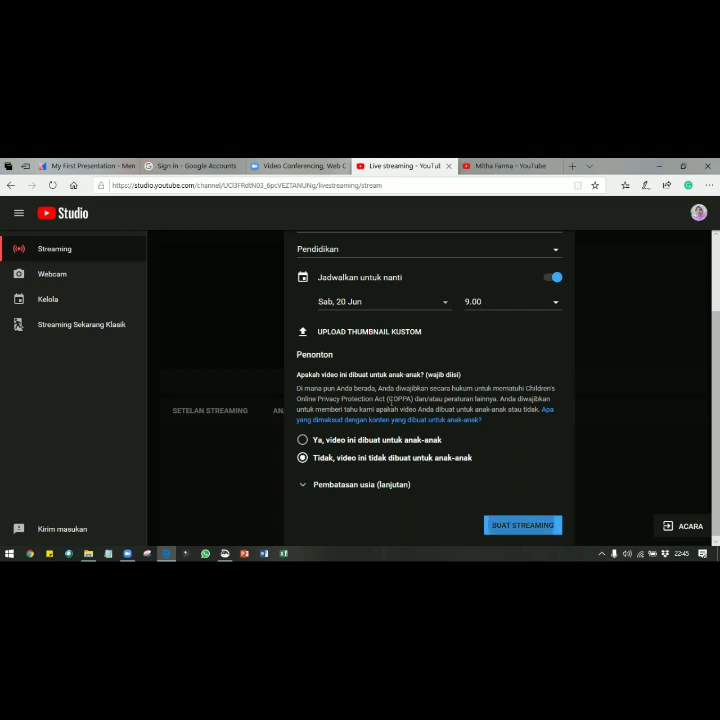
left_click(520, 525)
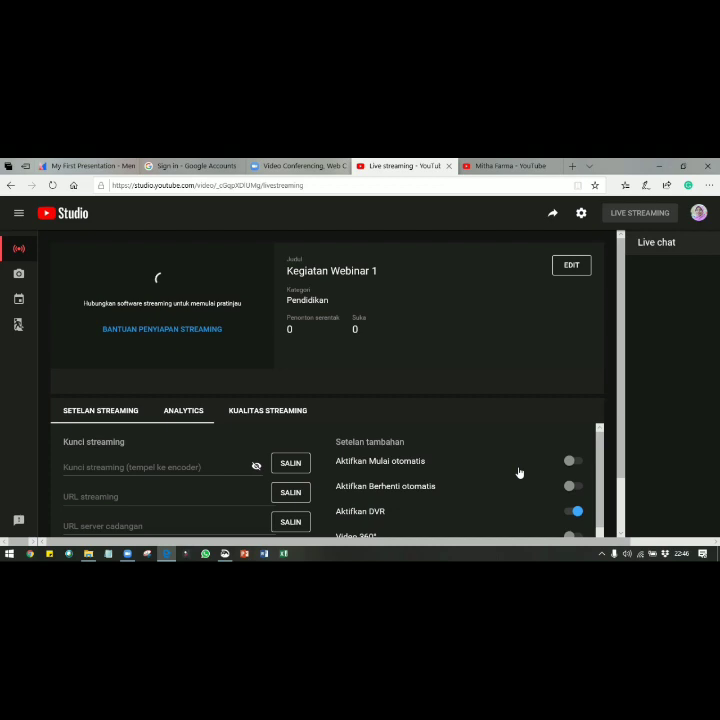
key("ctrl+shift+Tab")
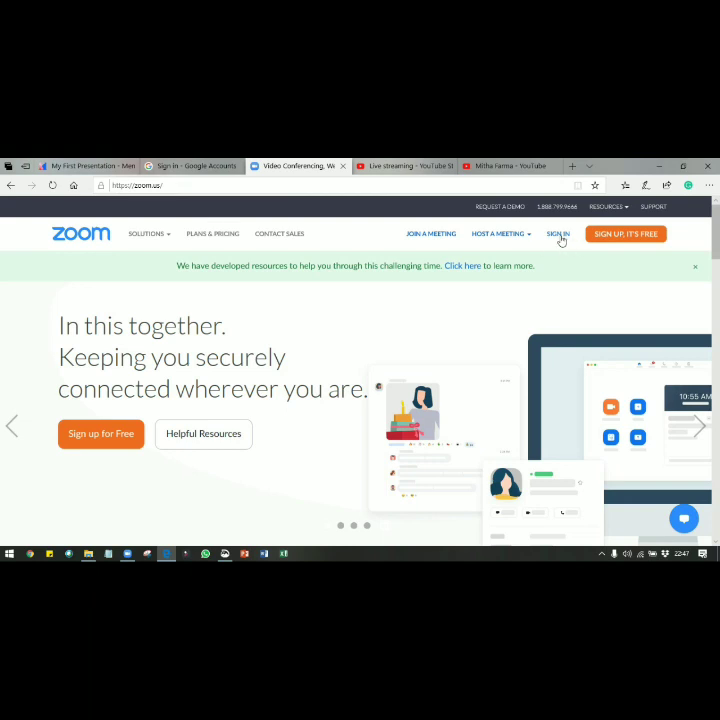
Bring up the Zoom desktop app, then open the zoom.us Sign In page in the browser
left_click(127, 553)
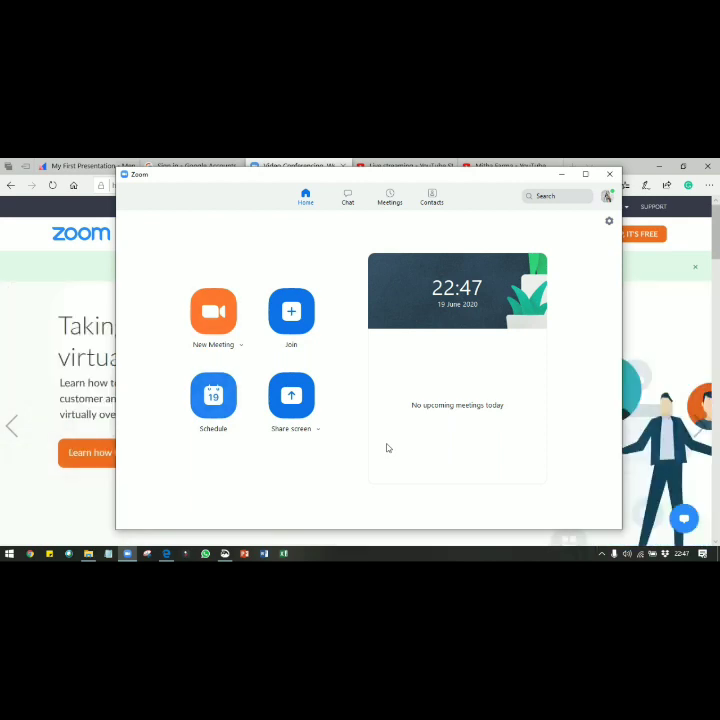
left_click(600, 532)
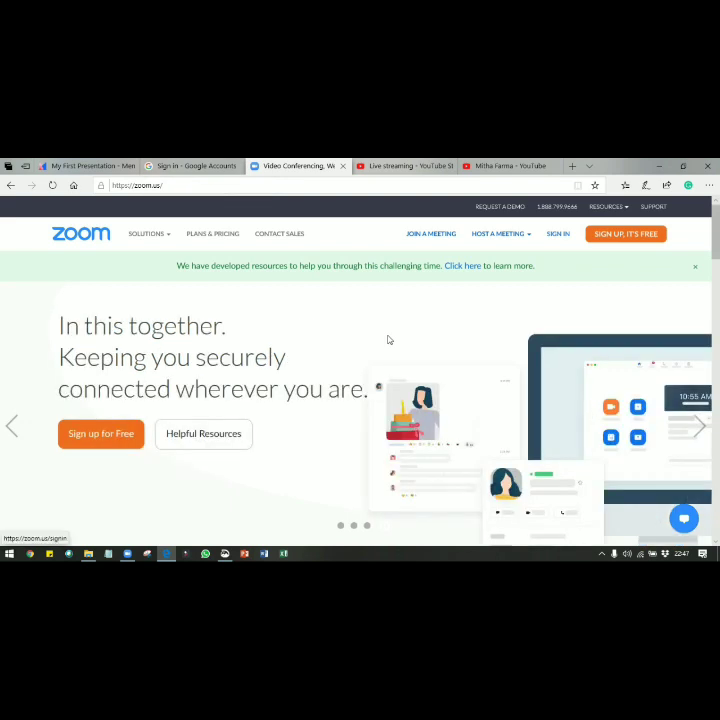
left_click(548, 234)
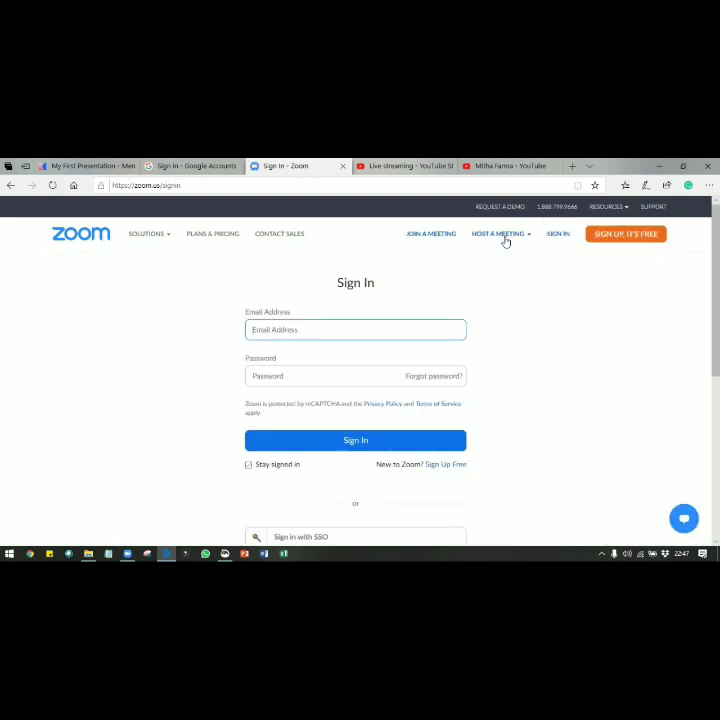
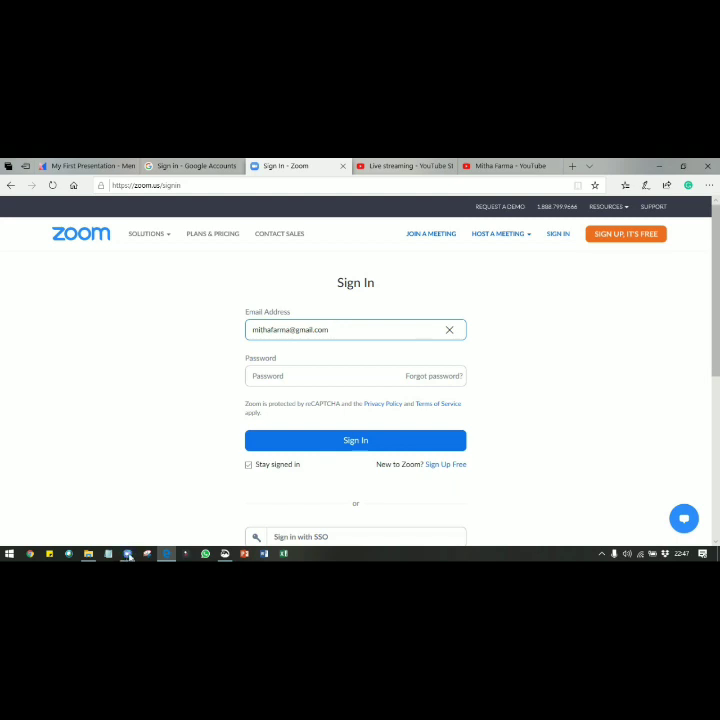
Sign in to the Zoom website with the account e-mail and password
key("Tab")
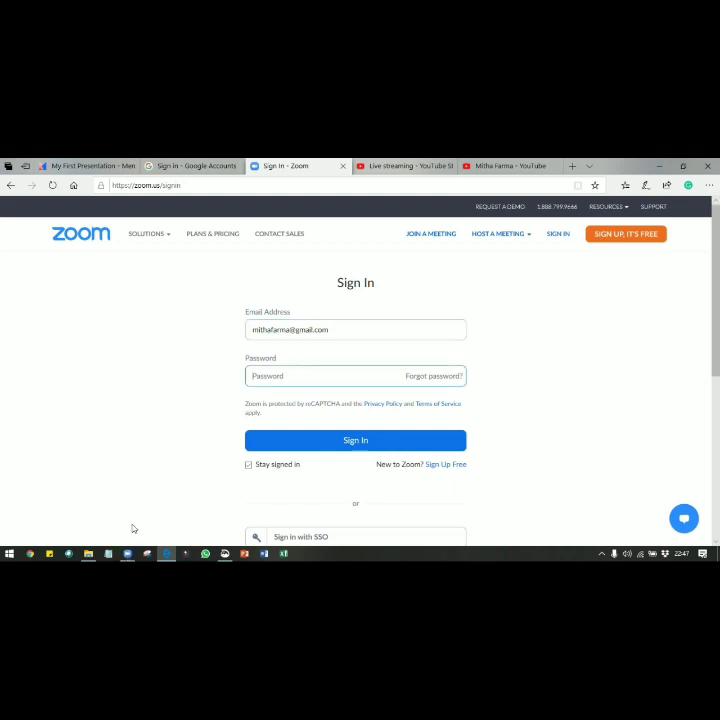
type("****************")
key("Return")
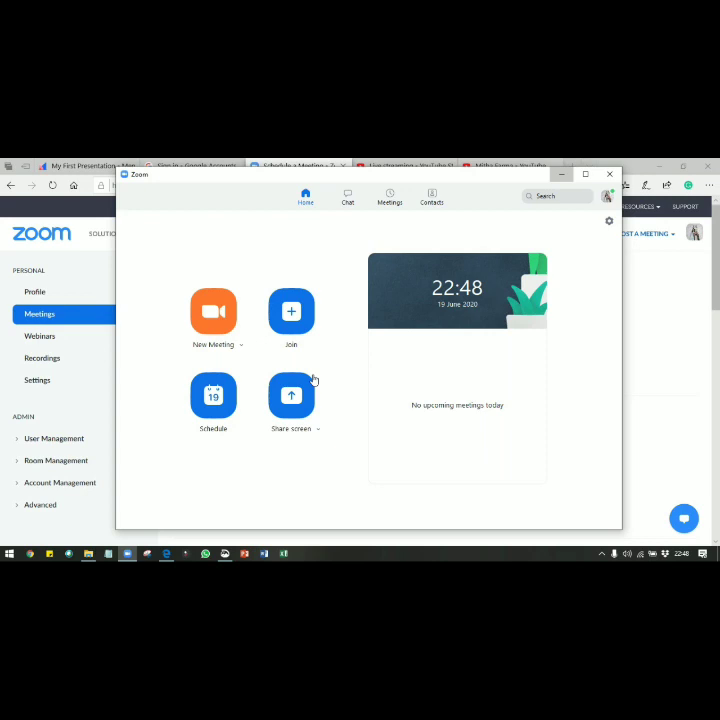
Set the meeting topic to 'Webinar 1' on the Schedule a Meeting page
left_click(562, 174)
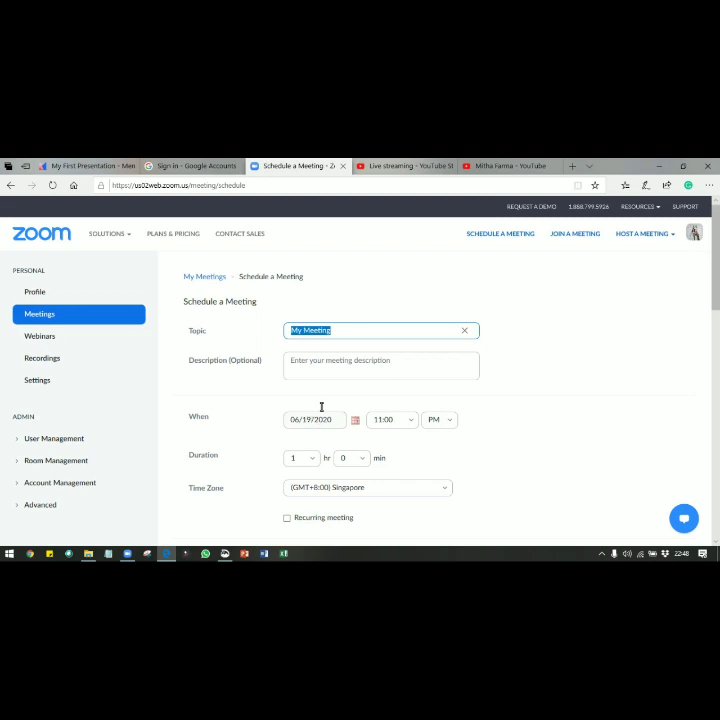
type("Webinar 1")
key("Tab")
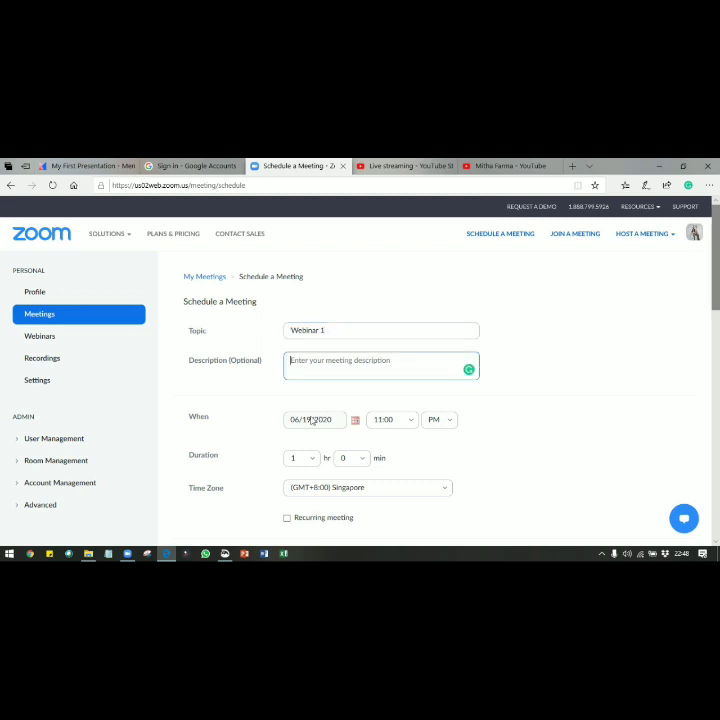
scroll(318, 421, "down", 1)
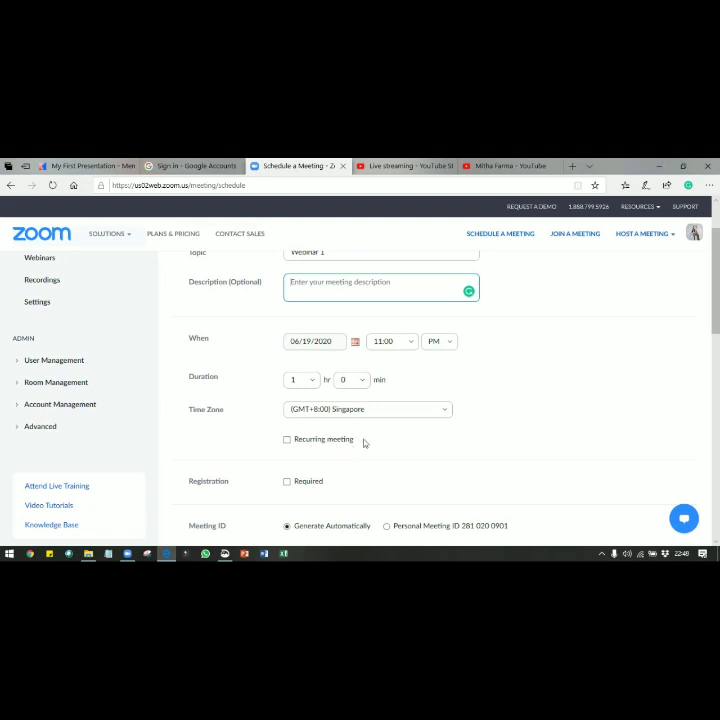
Schedule the meeting for 06/20/2020 at 9:00 AM, lasting 2 hours
left_click(280, 441)
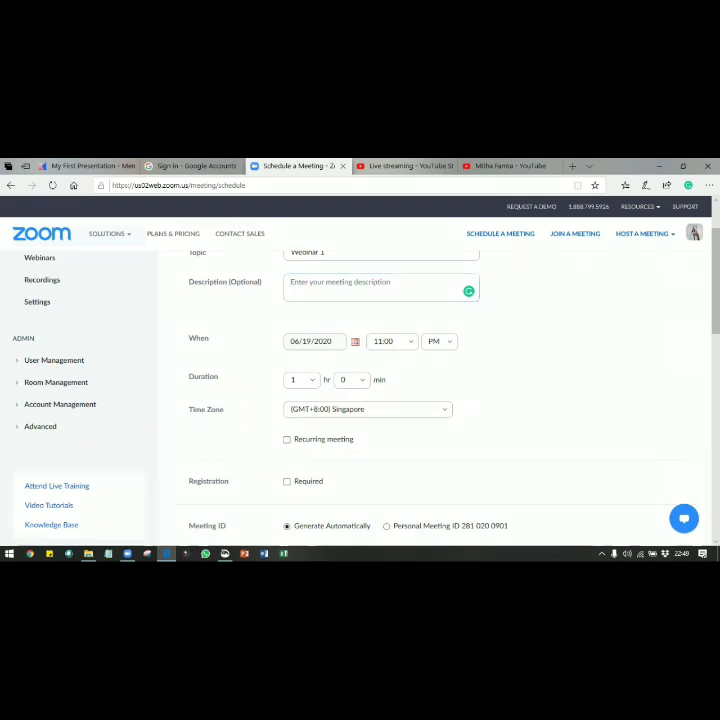
left_click(355, 341)
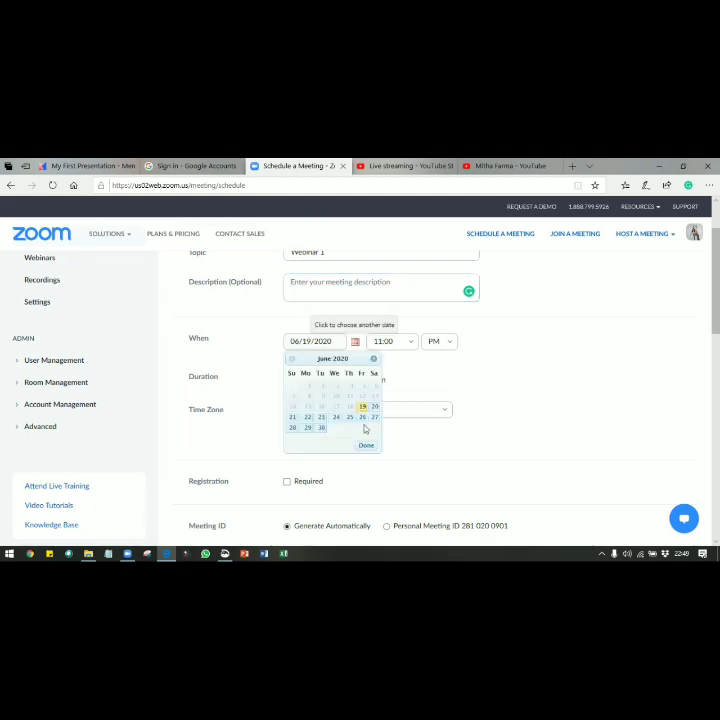
left_click(374, 407)
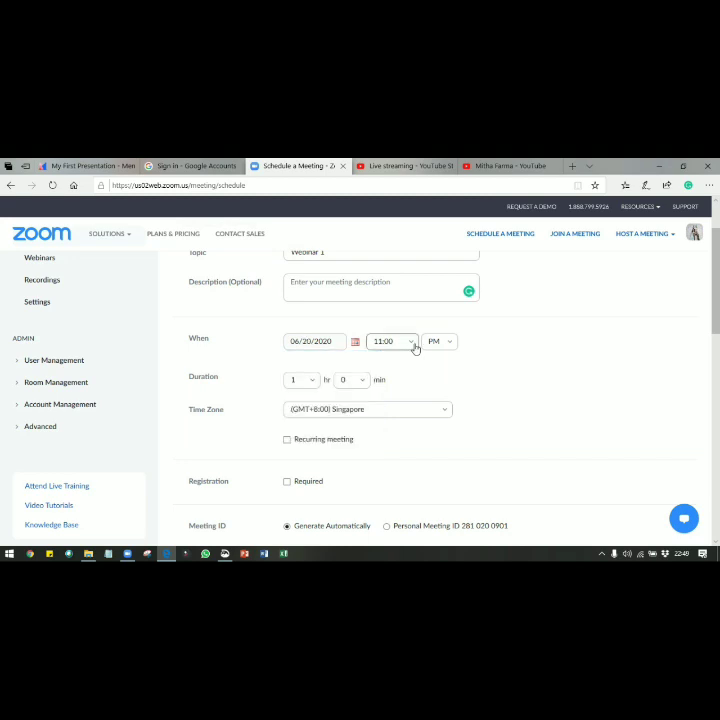
left_click(412, 343)
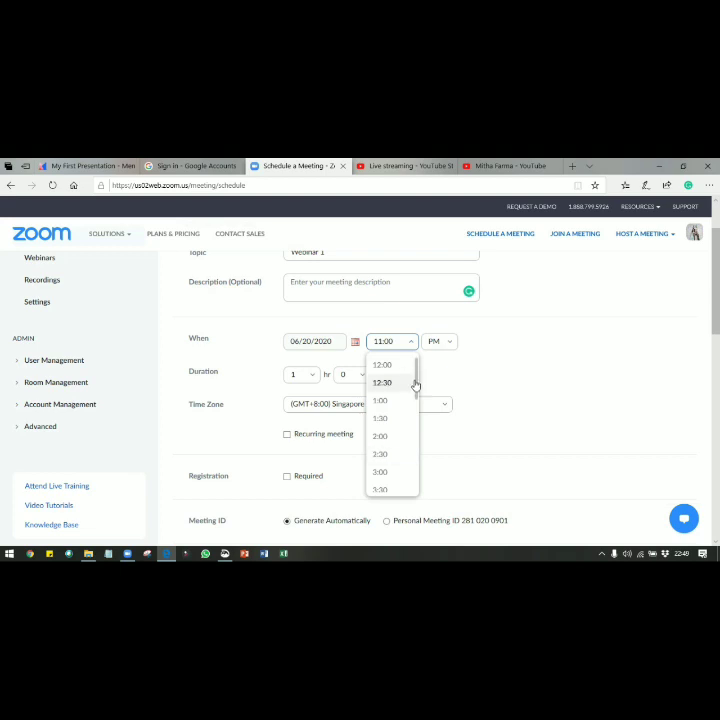
scroll(416, 410, "down", 1)
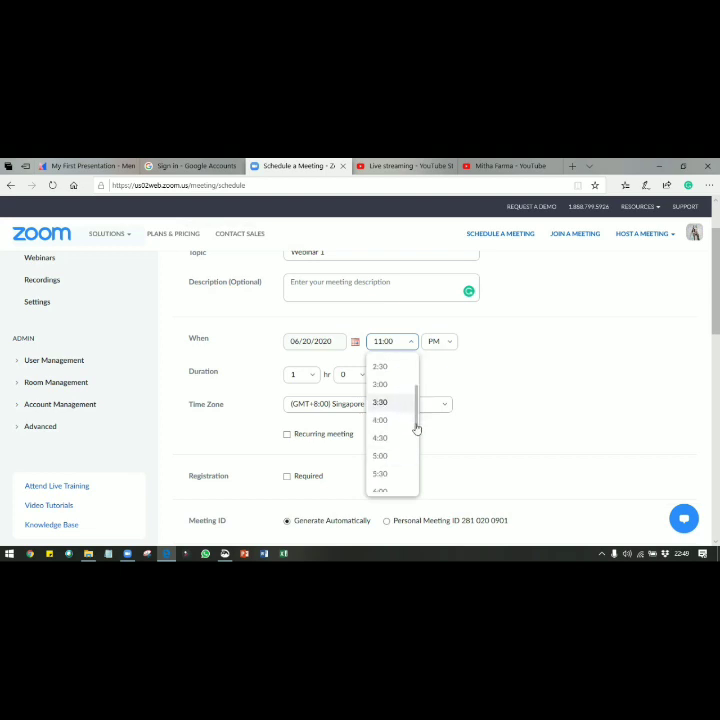
left_click_drag(416, 427, 411, 466)
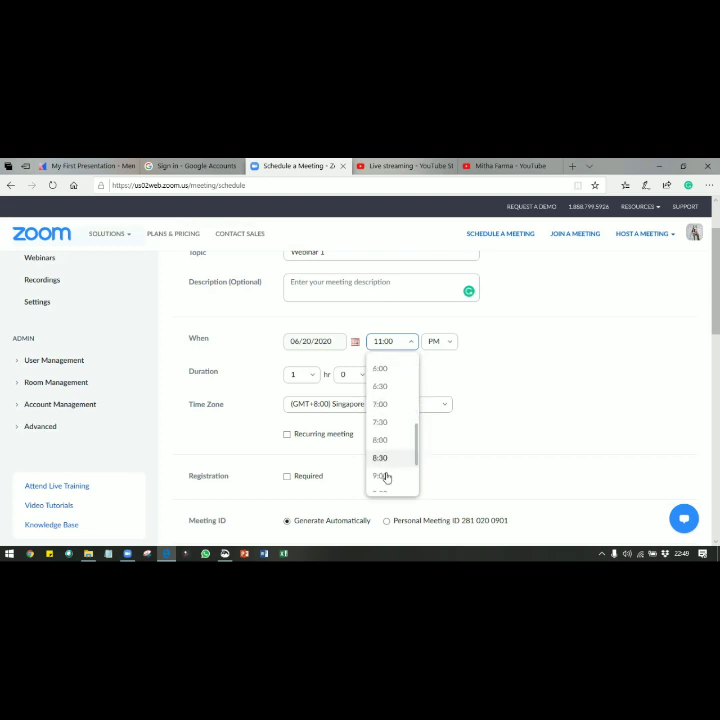
left_click(385, 476)
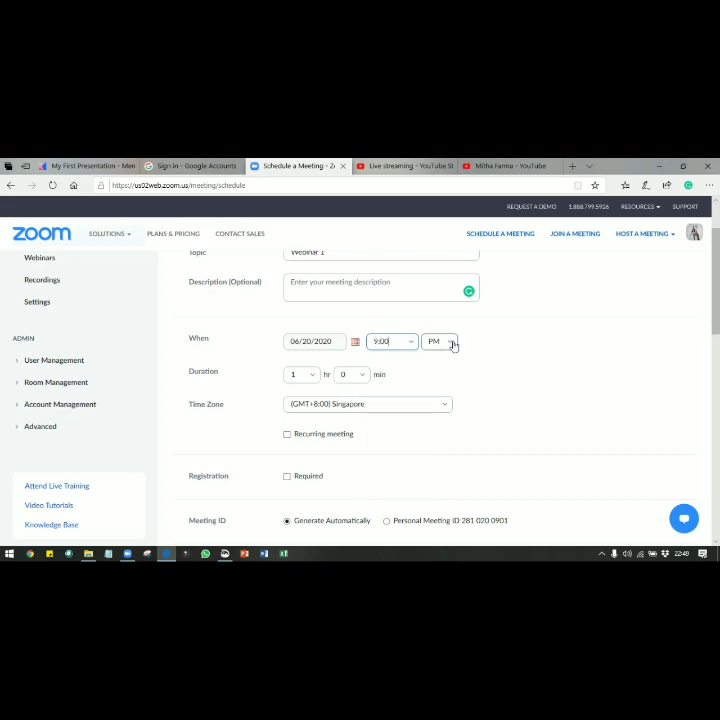
left_click(452, 345)
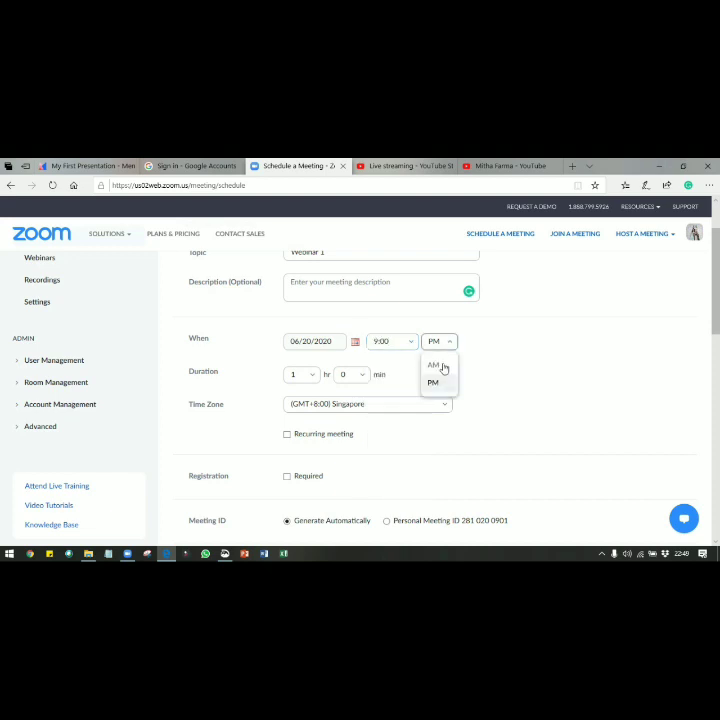
left_click(442, 369)
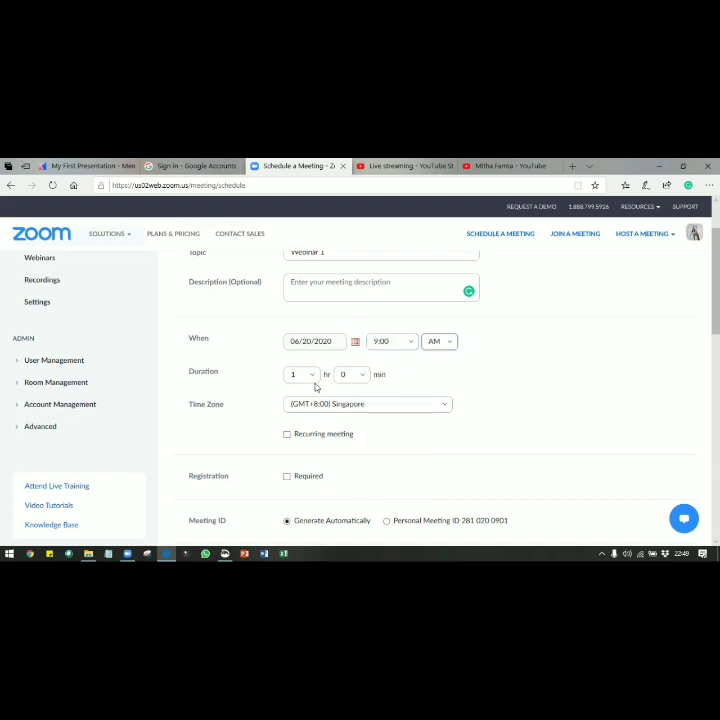
left_click(313, 378)
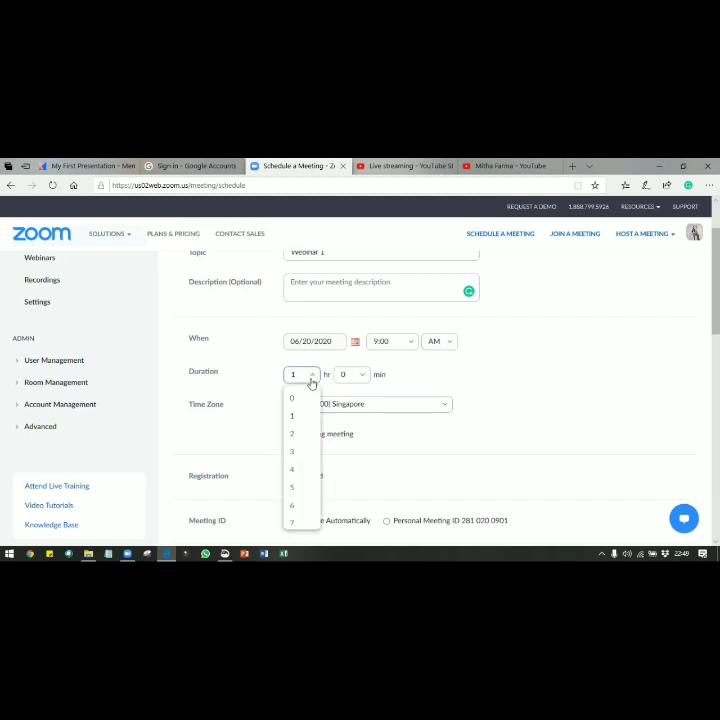
left_click(293, 436)
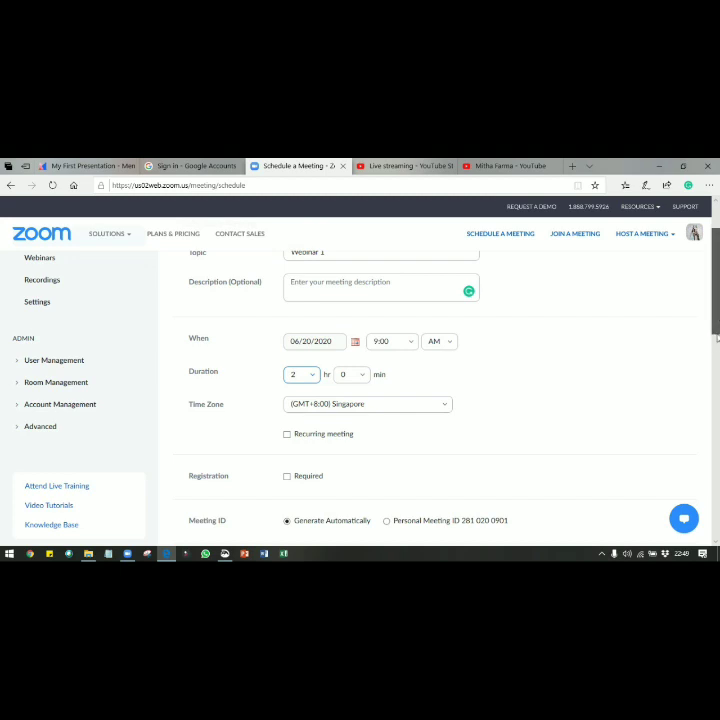
Replace the default meeting password with a new password and scroll down to Save
scroll(716, 340, "down", 3)
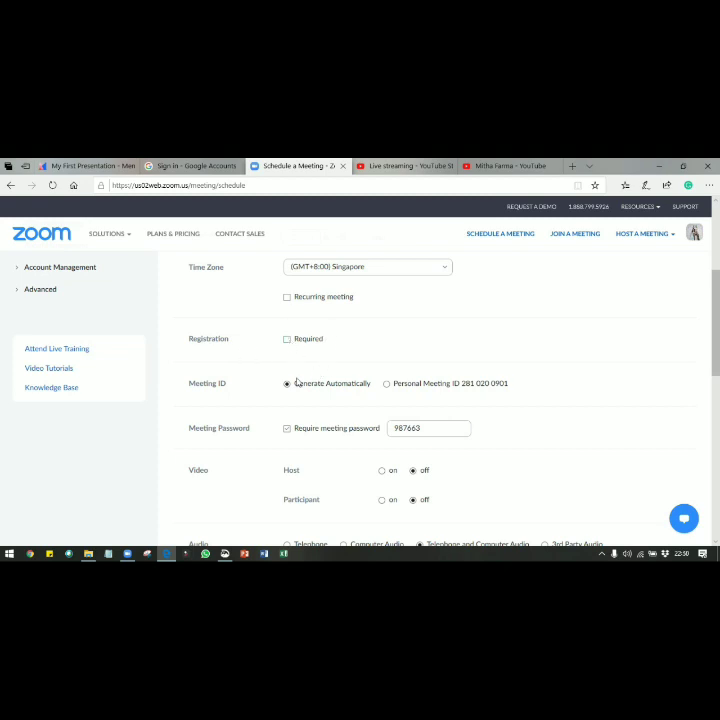
double_click(432, 428)
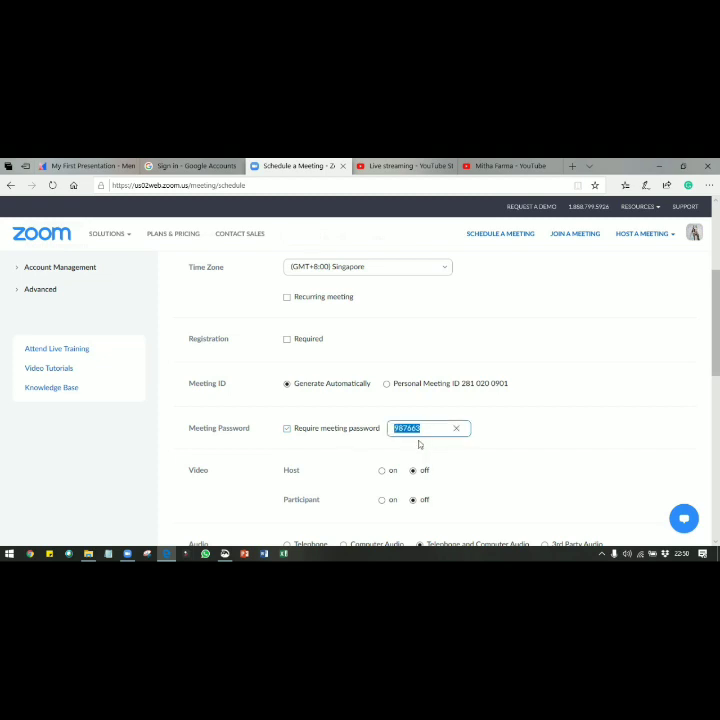
type("tesaja")
scroll(430, 400, "down", 3)
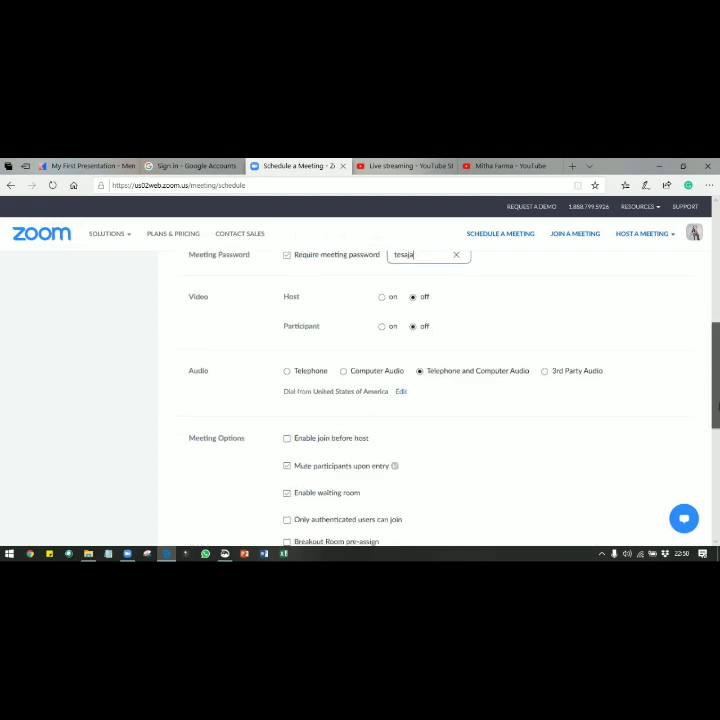
scroll(715, 405, "down", 2)
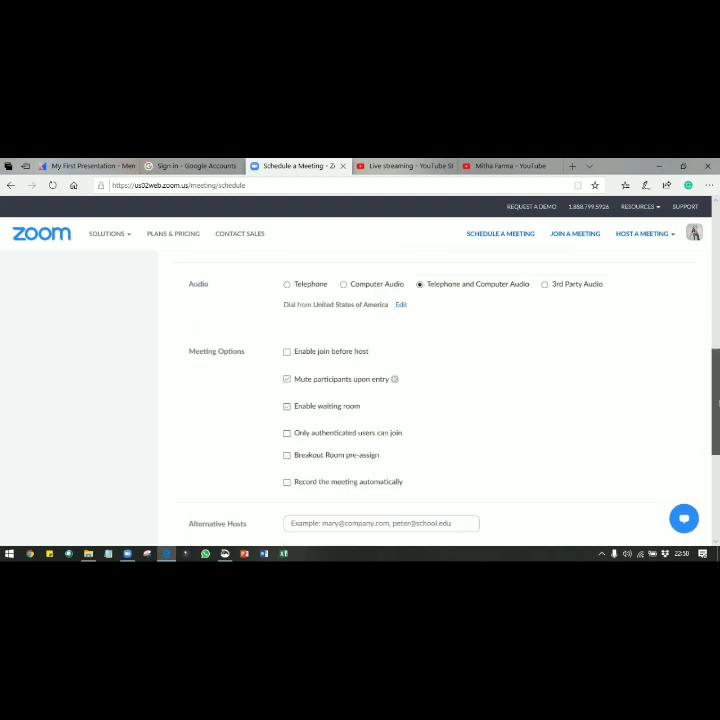
scroll(715, 400, "down", 1)
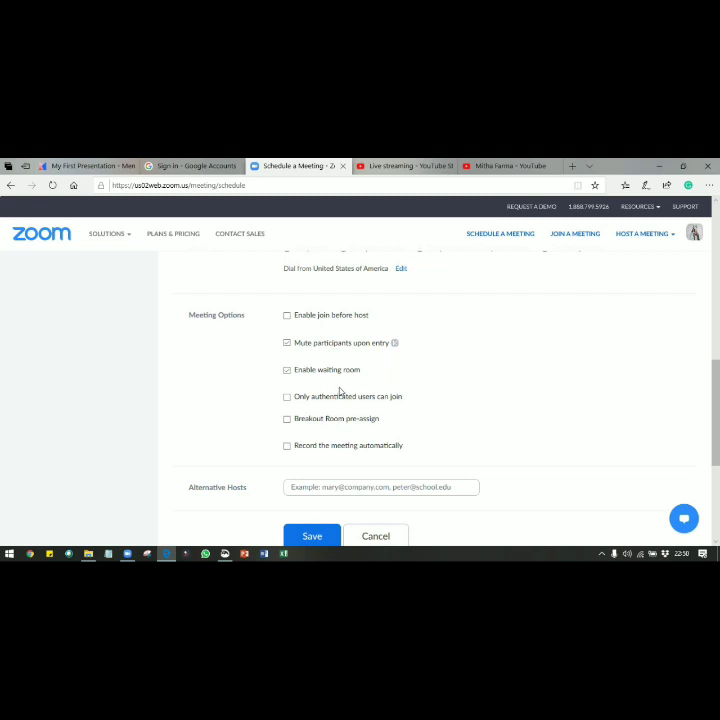
scroll(718, 343, "down", 1)
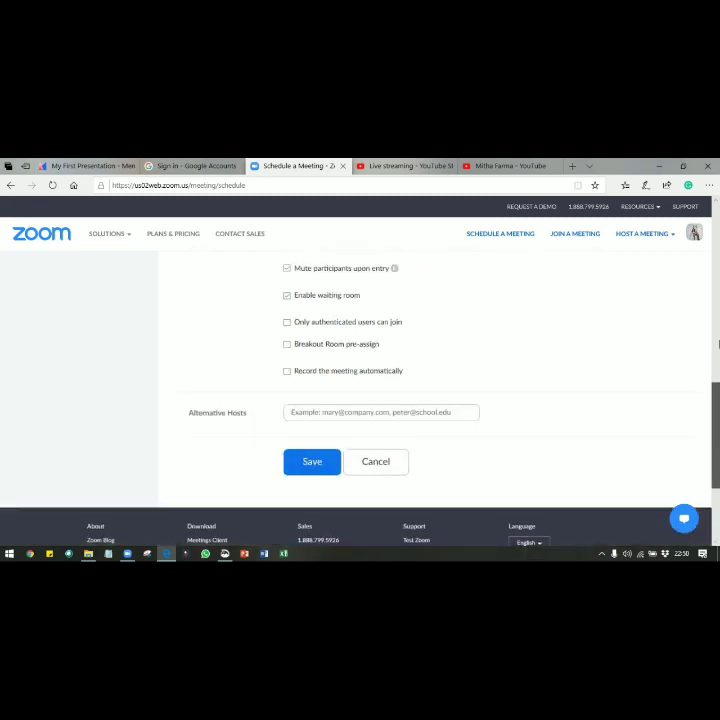
scroll(718, 268, "up", 10)
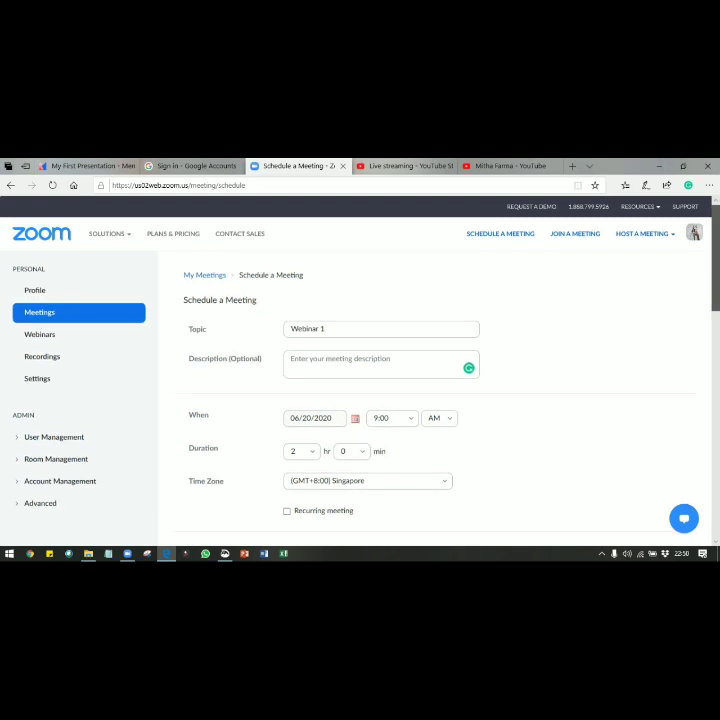
scroll(718, 482, "down", 10)
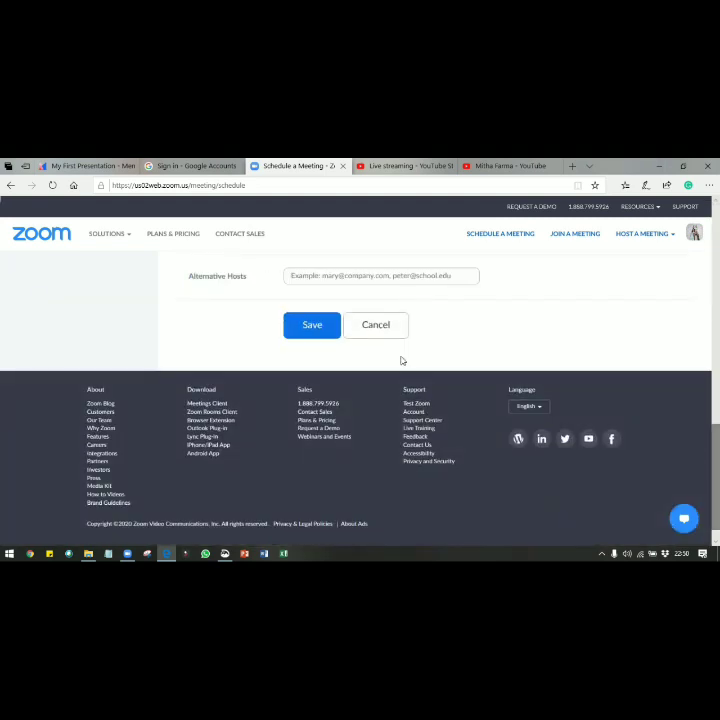
Save Webinar 1 and open its custom live stream settings from the Live Streaming tab
left_click(313, 327)
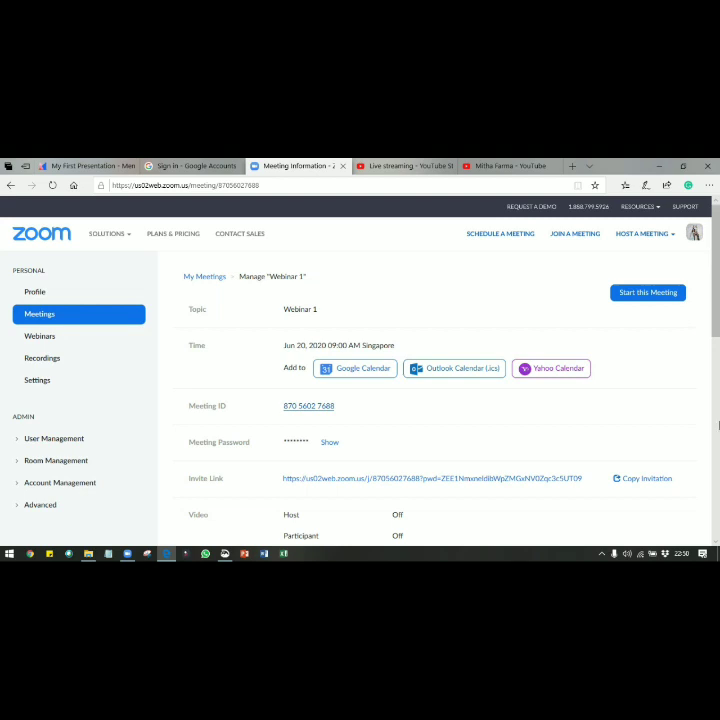
scroll(718, 425, "down", 10)
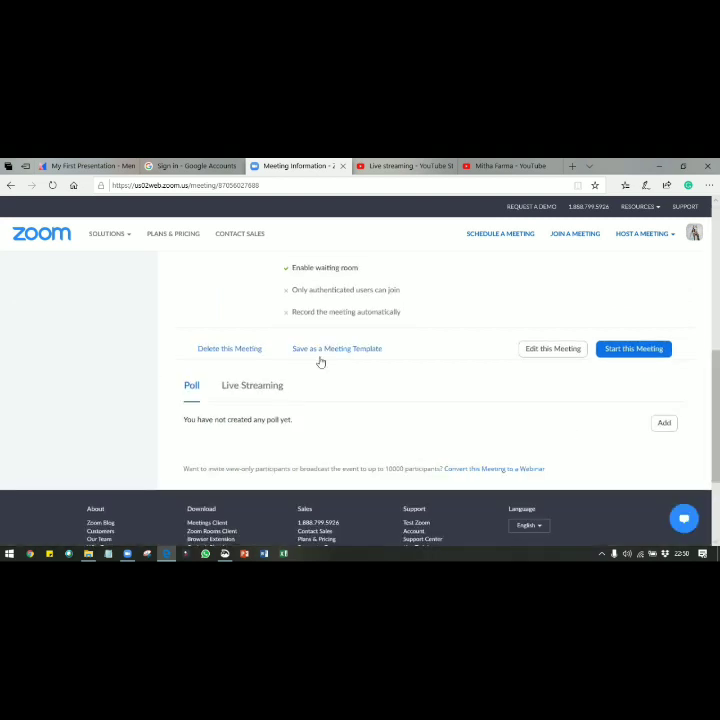
left_click(260, 389)
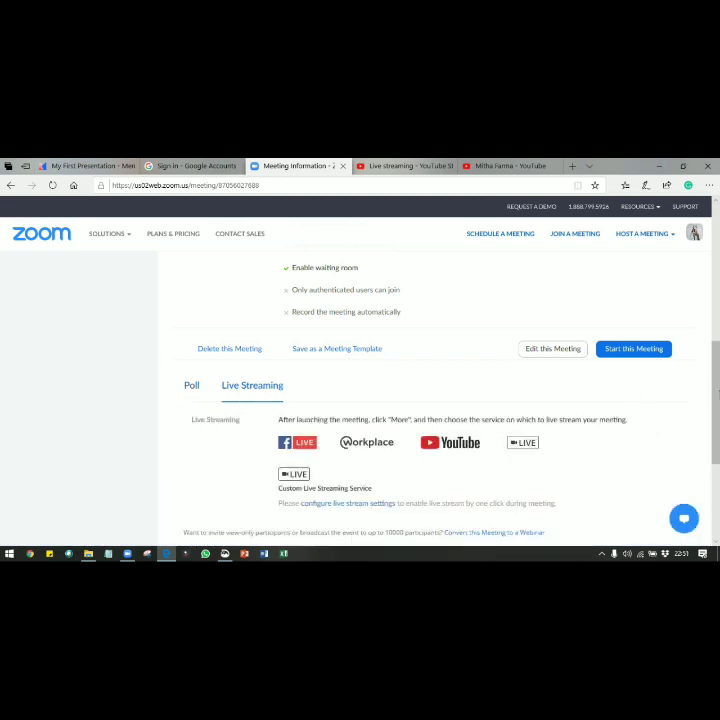
left_click_drag(716, 420, 716, 424)
scroll(716, 422, "down", 2)
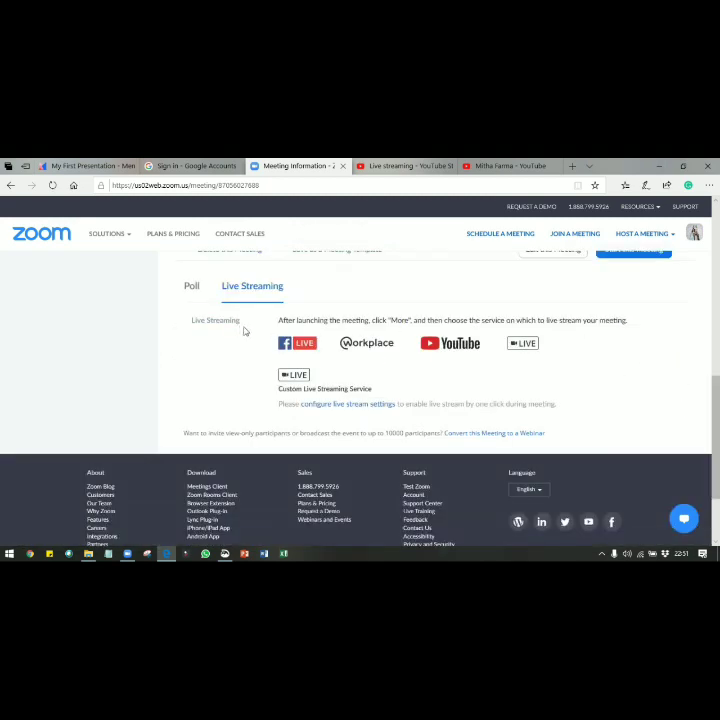
left_click(345, 406)
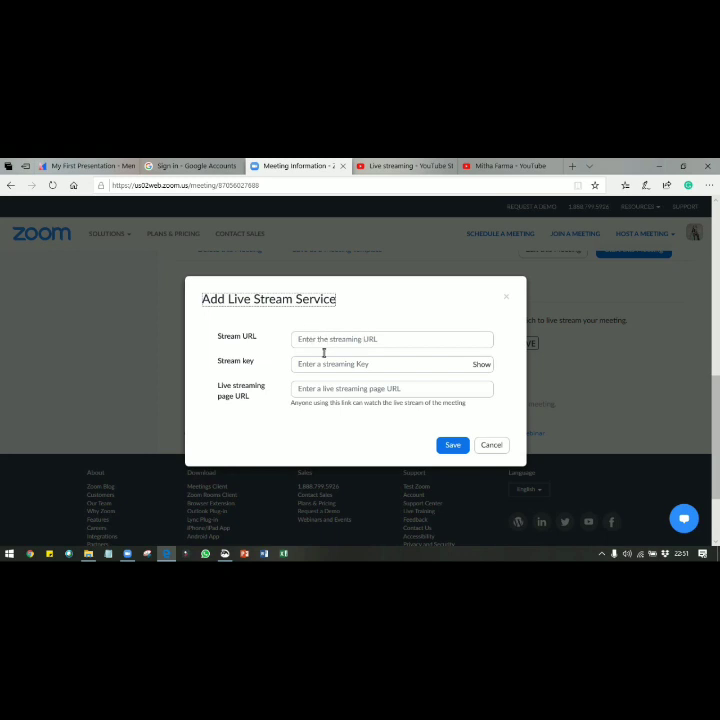
left_click(323, 345)
left_click(323, 366)
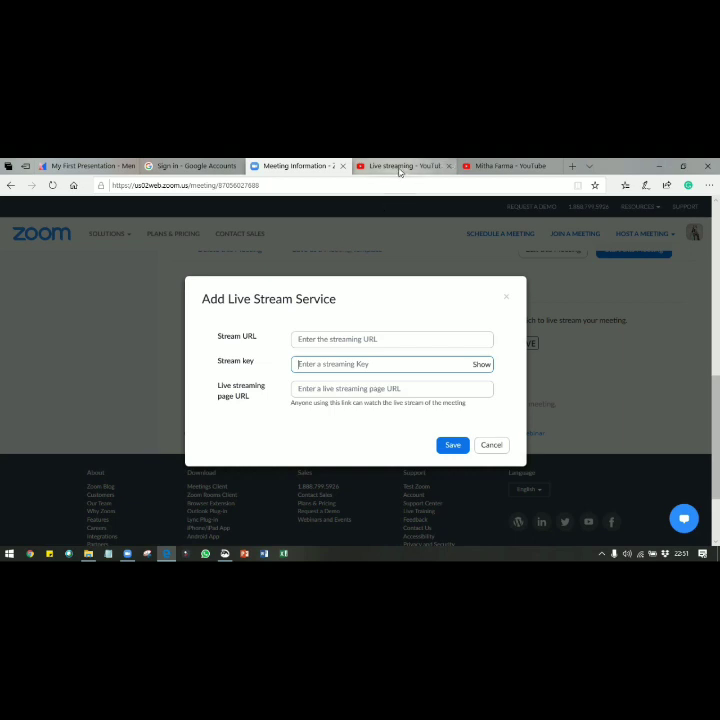
mouse_move(400, 166)
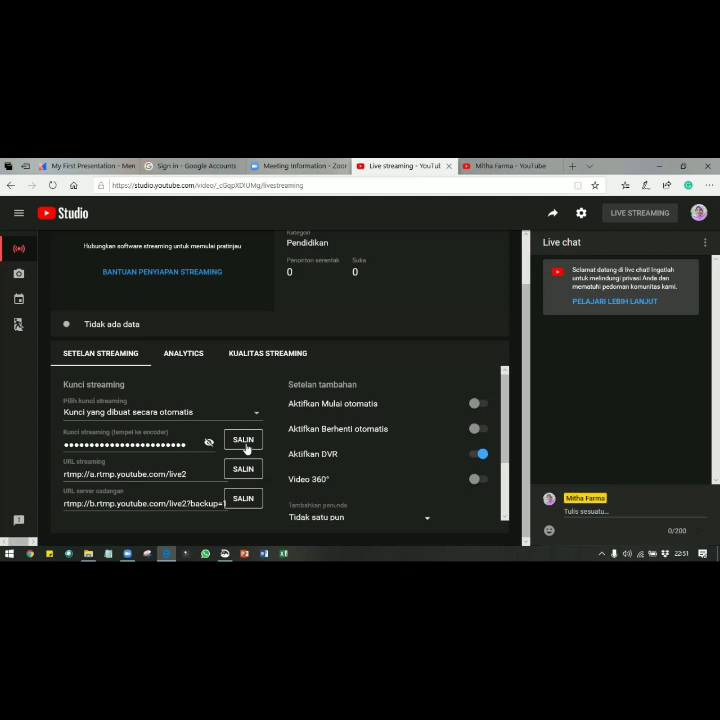
Copy the YouTube stream key and return to Zoom's Add Live Stream Service dialog, keeping all tabs open
left_click(247, 446)
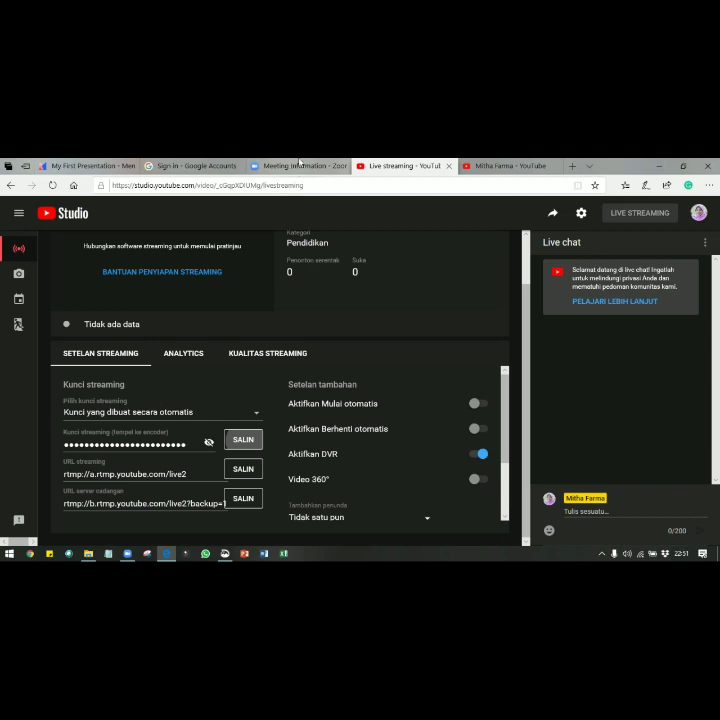
key("alt+F4")
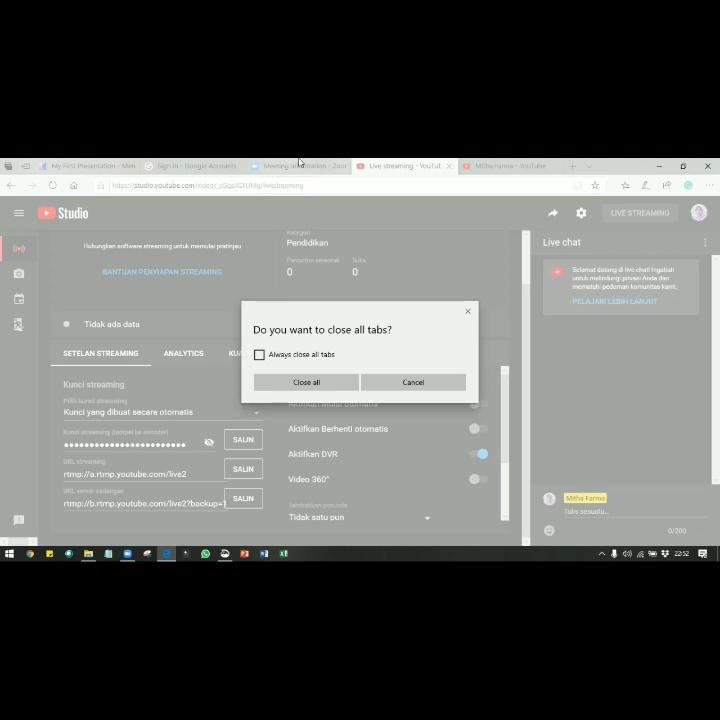
left_click(298, 163)
left_click(298, 165)
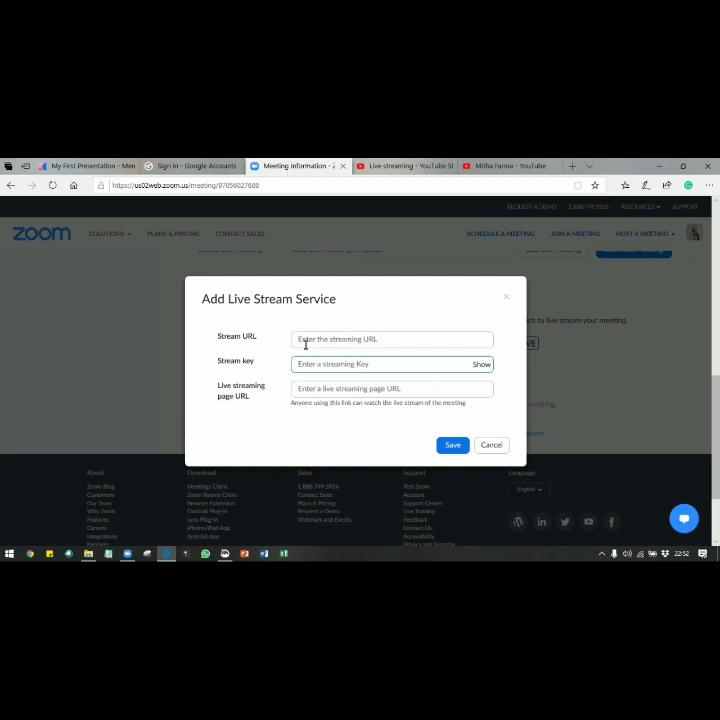
Paste the YouTube stream key and stream URL rtmp://a.rtmp.youtube.com/live2 into Zoom's live stream form
key("ctrl+v")
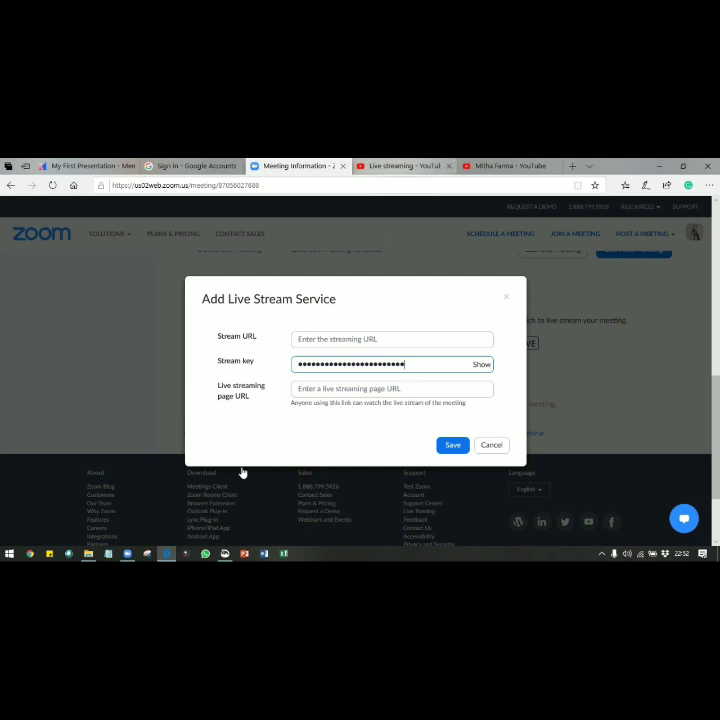
key("ctrl+Tab")
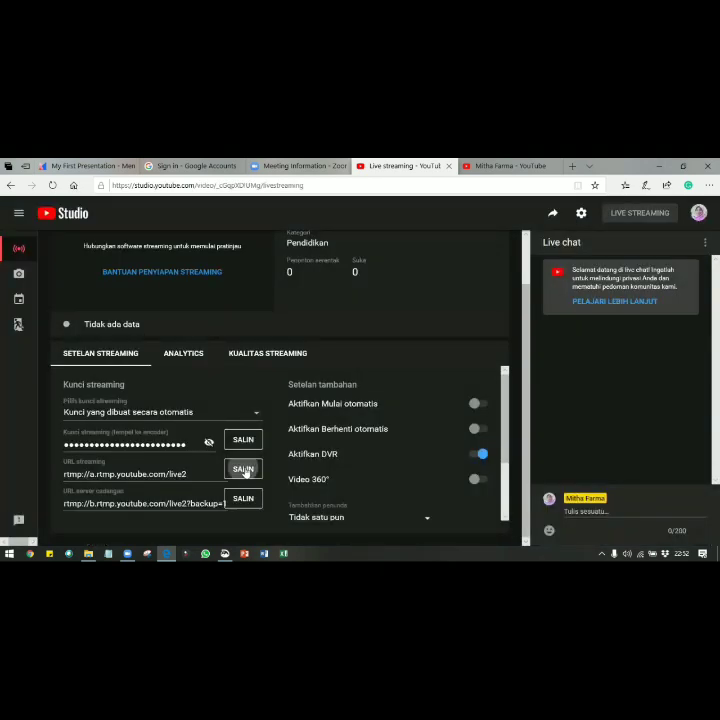
left_click(244, 470)
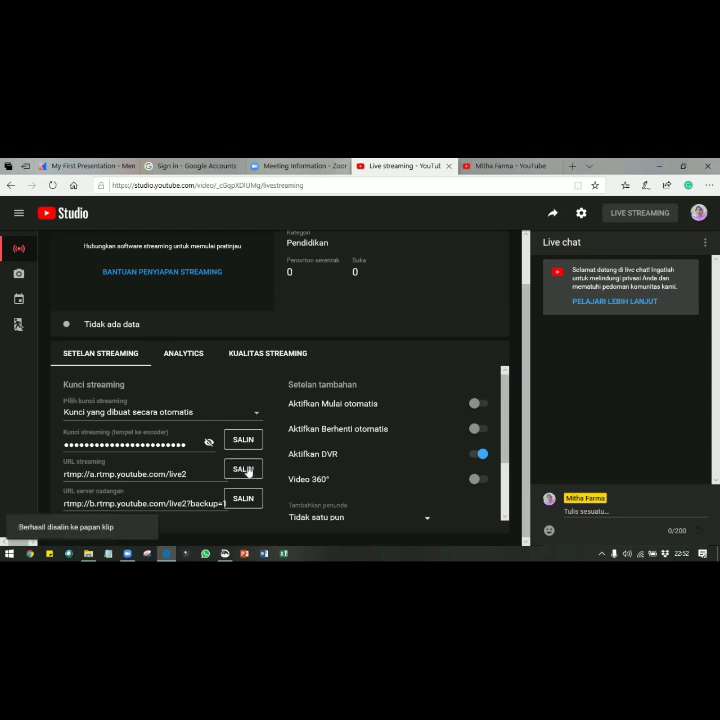
key("ctrl+shift+Tab")
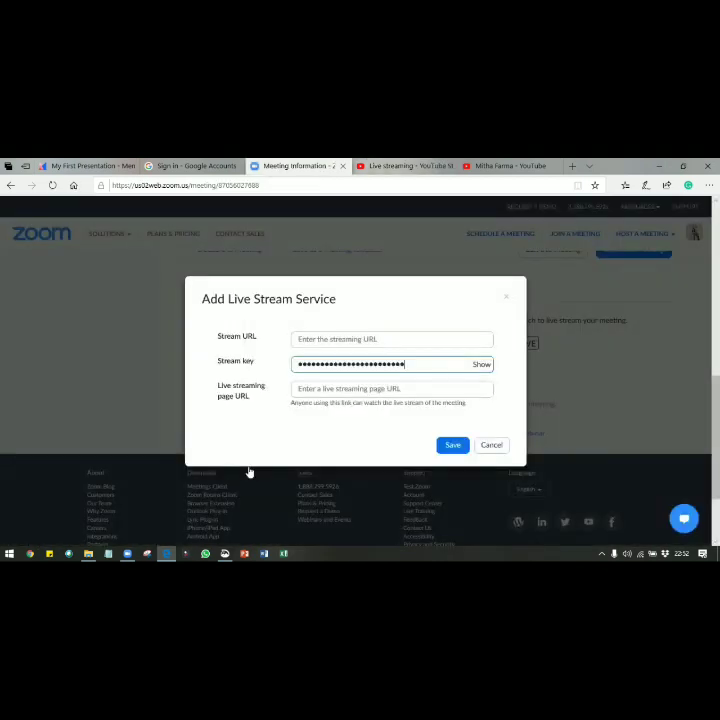
left_click(318, 340)
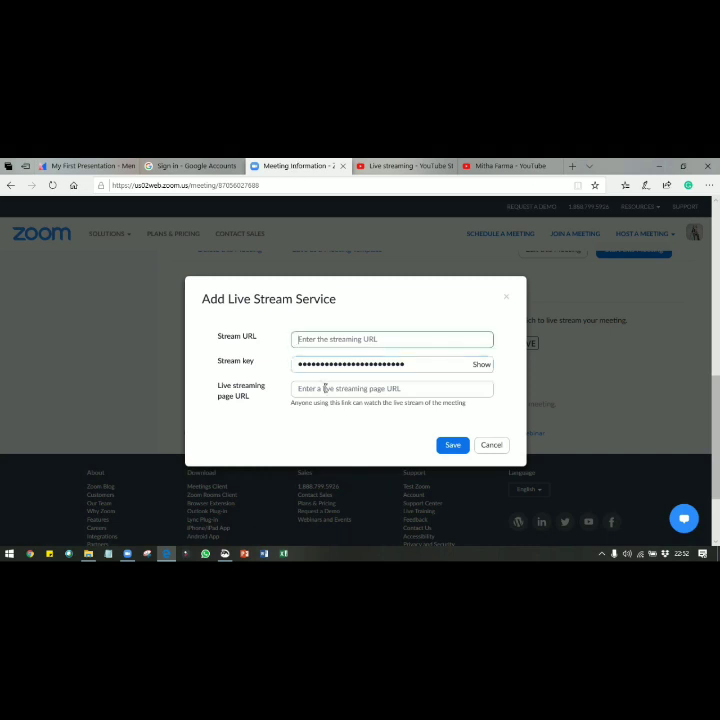
key("ctrl+v")
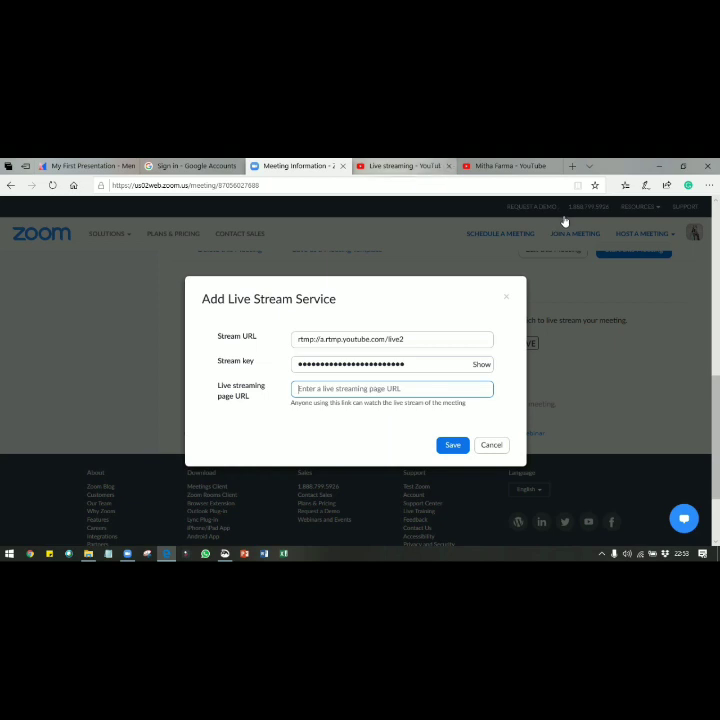
key("ctrl+Tab")
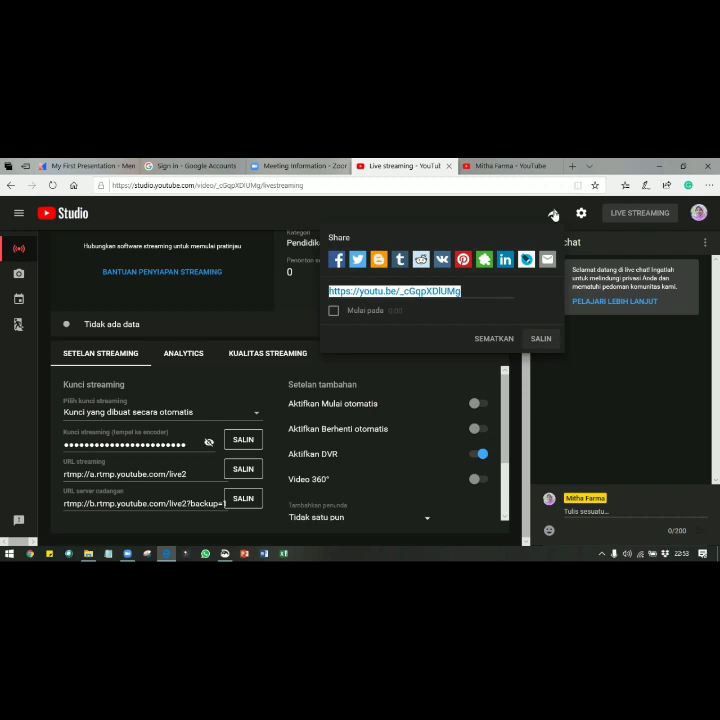
Paste the youtu.be share link as the live streaming page URL and save the service
key("ctrl+shift+Tab")
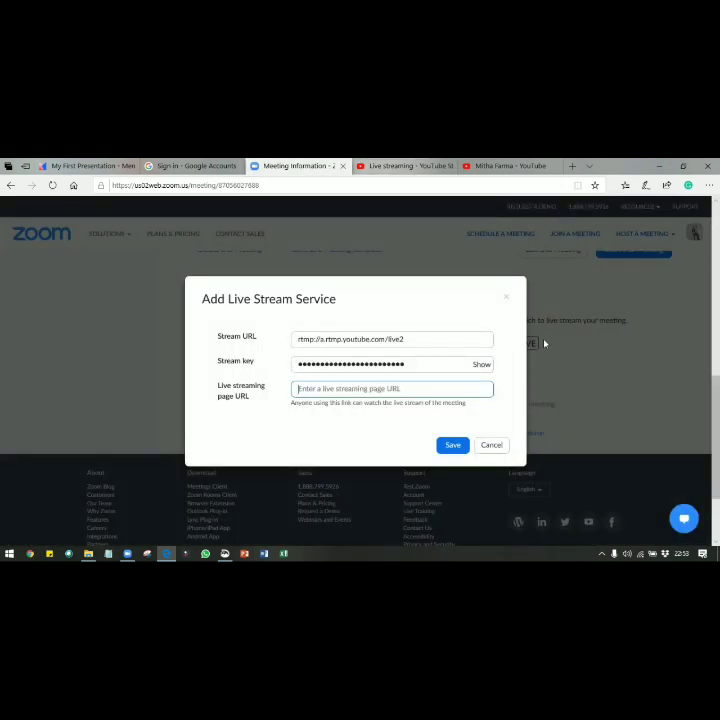
key("ctrl+v")
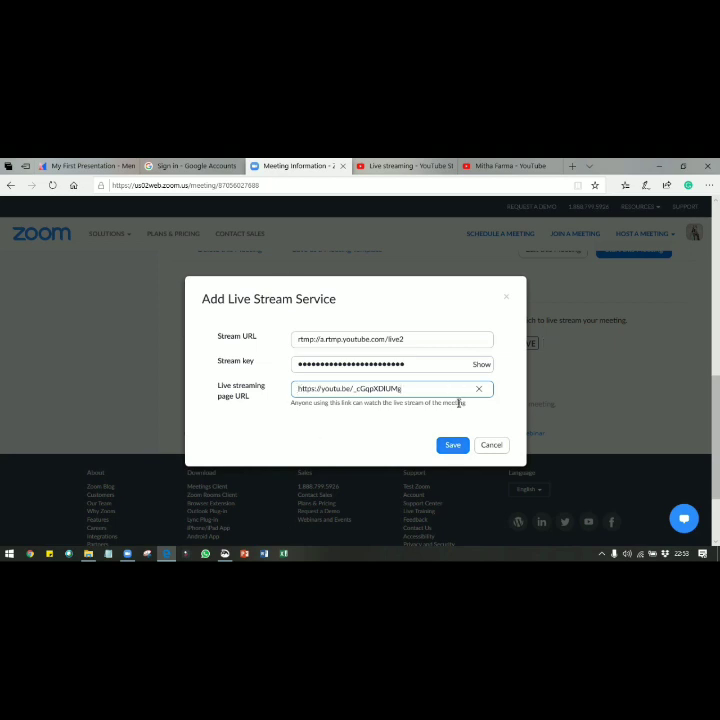
left_click(453, 447)
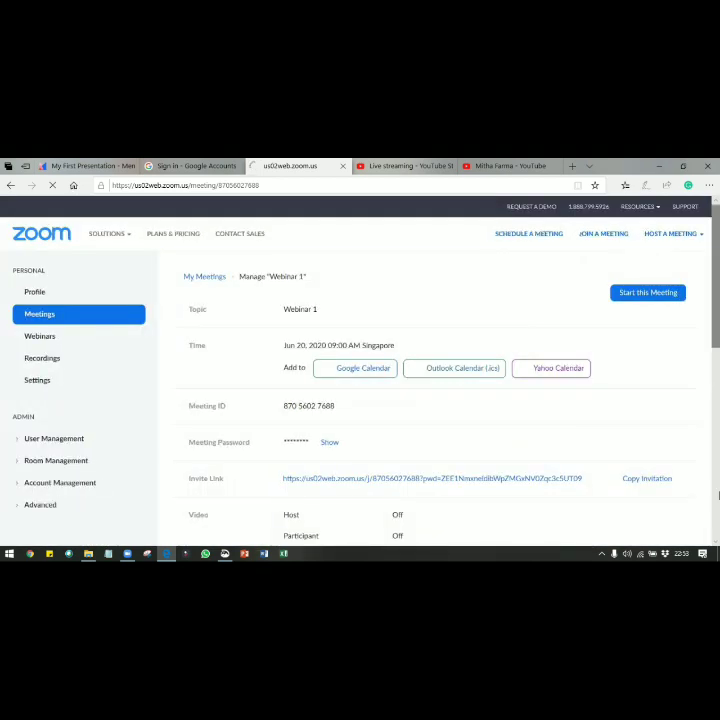
Check Webinar 1's Live Streaming section for the custom service URLs, then switch to the Zoom desktop client
scroll(717, 494, "down", 10)
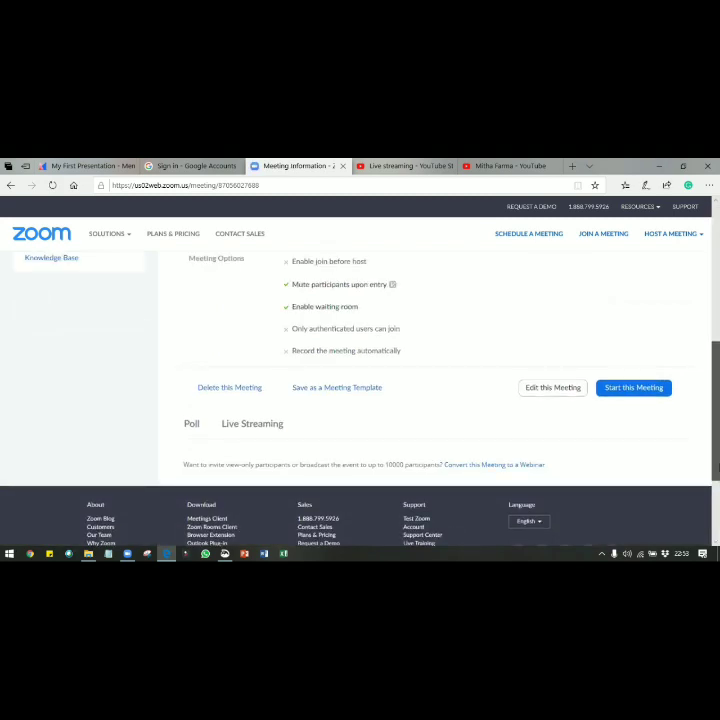
left_click_drag(717, 467, 717, 490)
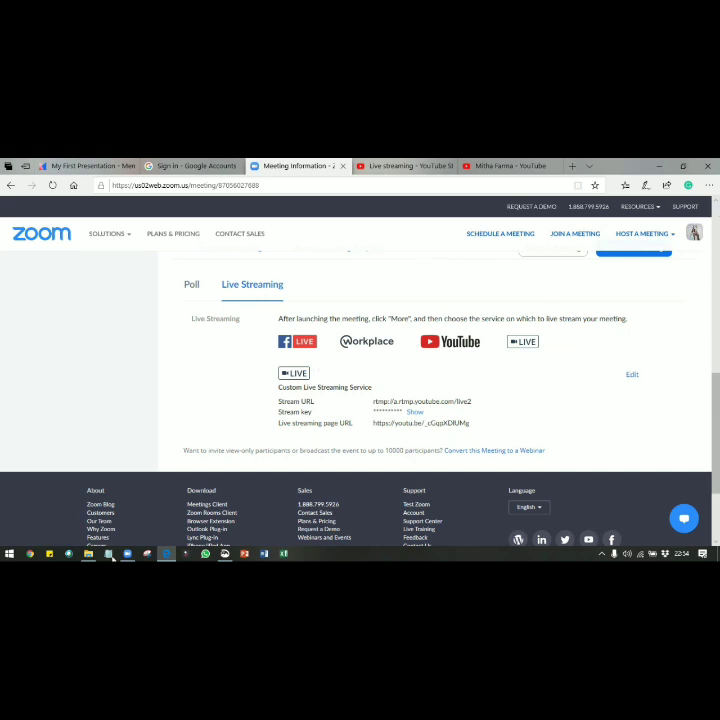
scroll(360, 405, "up", 10)
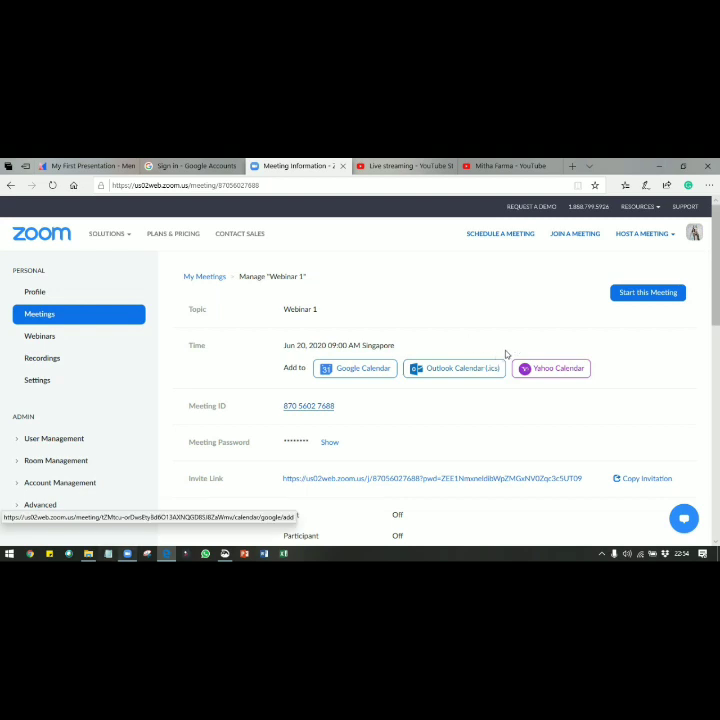
key("alt+Tab")
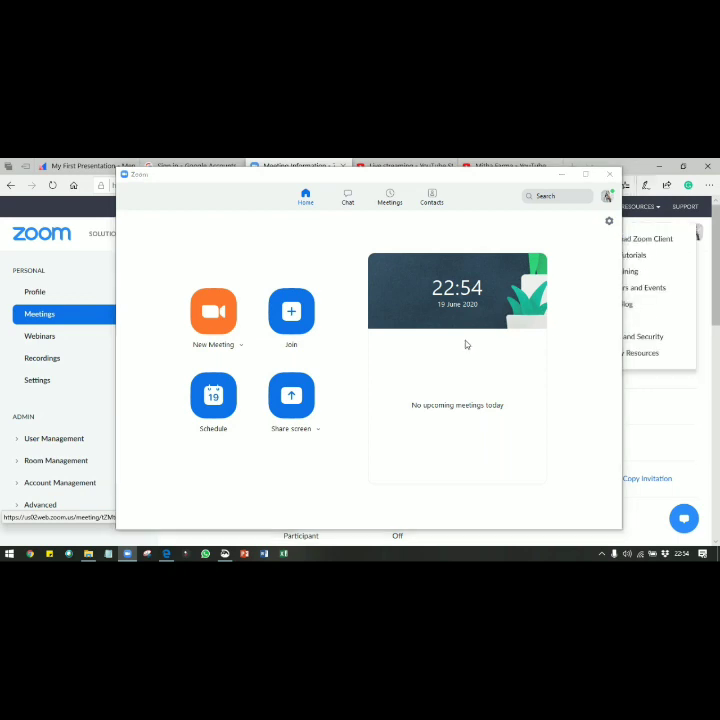
Switch from the Zoom desktop client back to the browser's Manage "Webinar 1" page
key("alt+Tab")
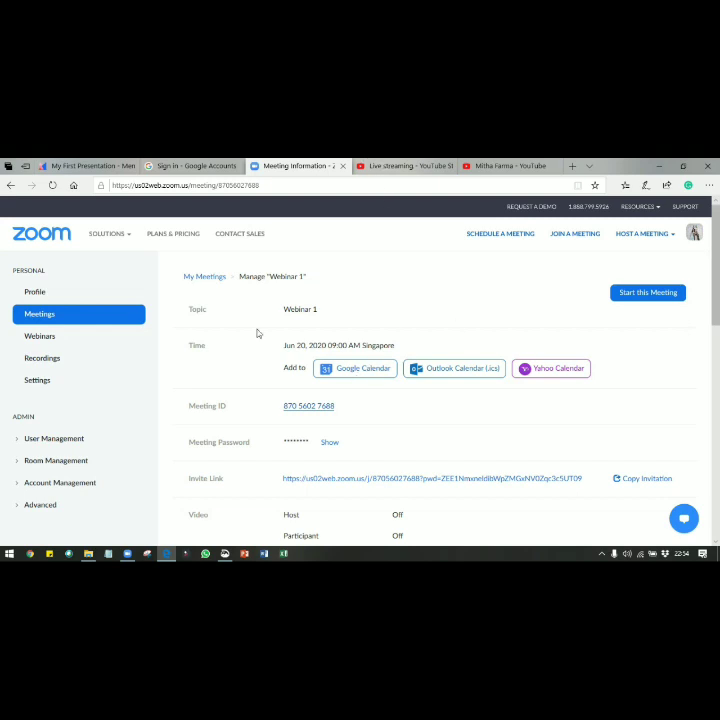
Close YouTube's share panel, then list Webinar 1 under the Zoom desktop client's Meetings tab
left_click(405, 166)
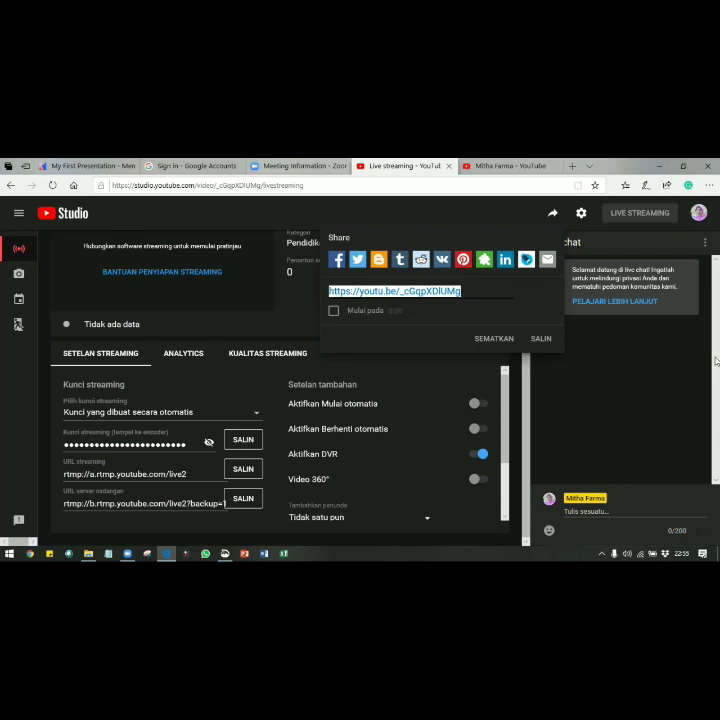
left_click(716, 261)
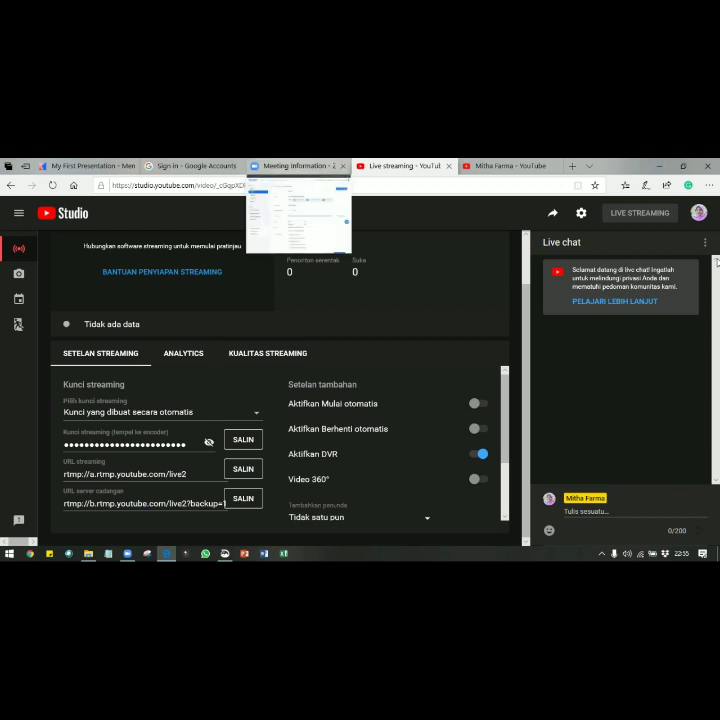
left_click(296, 167)
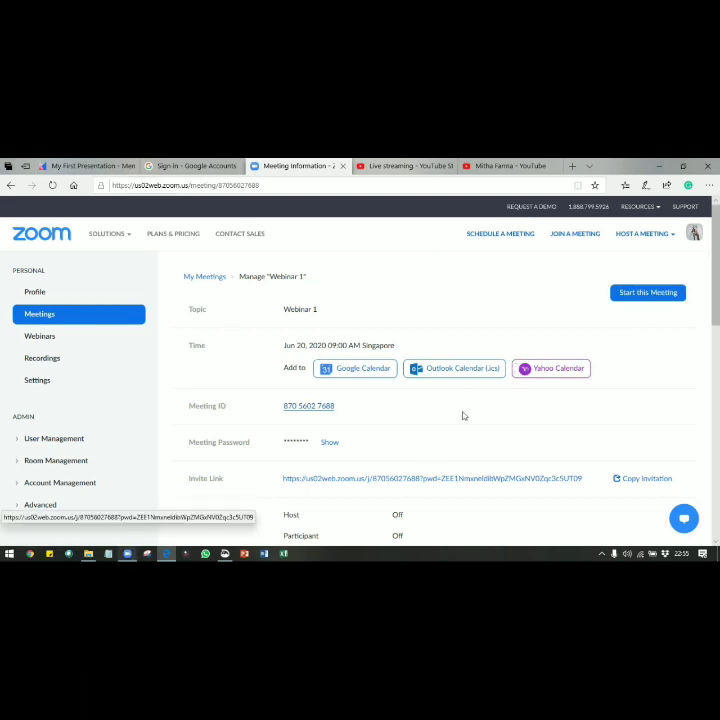
left_click(127, 554)
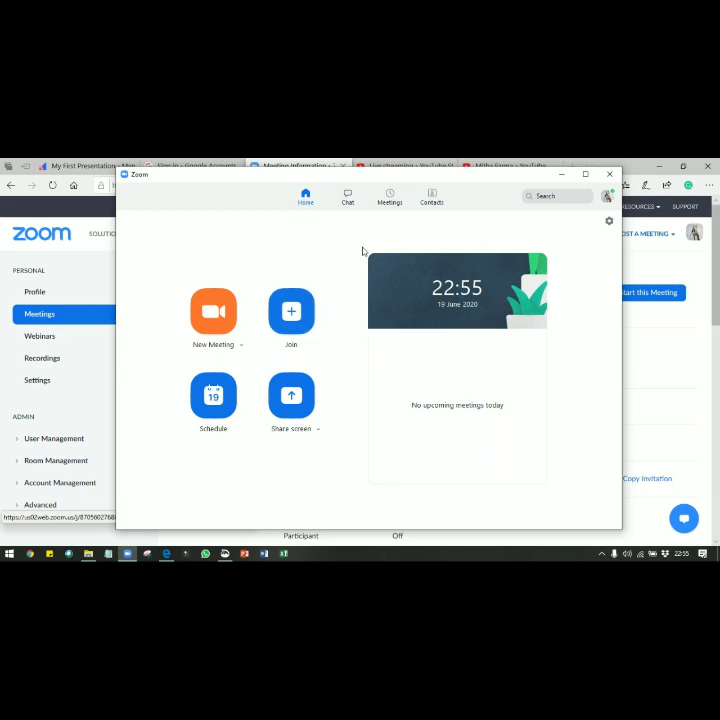
left_click(389, 196)
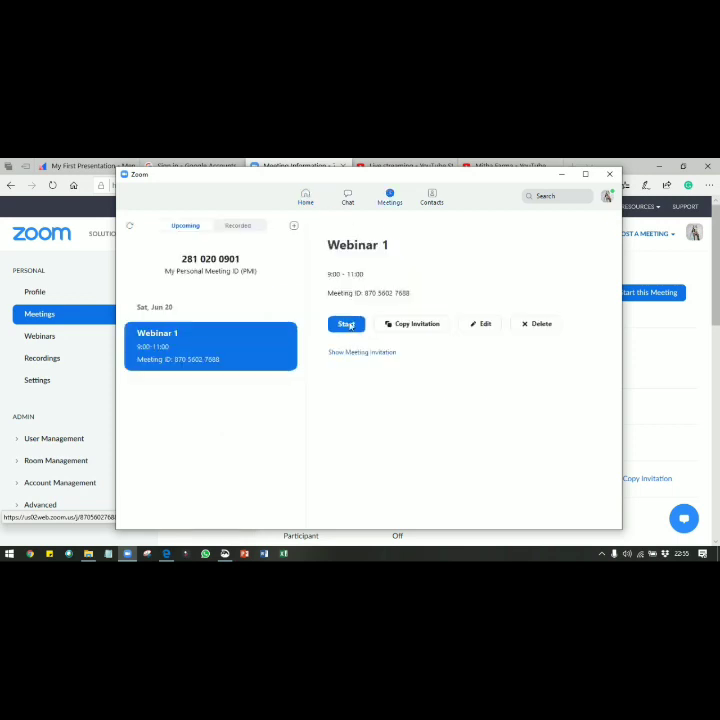